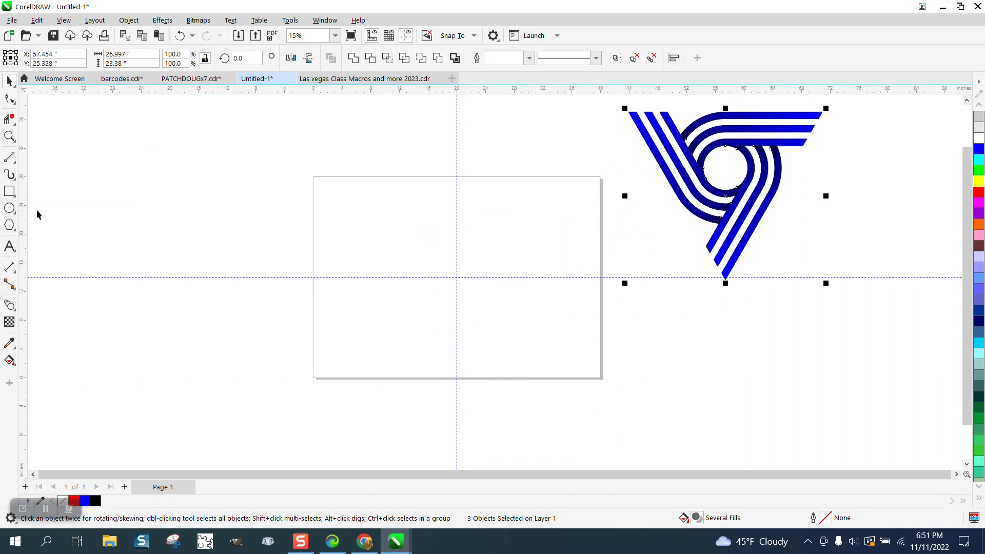
Draw a circle about 8.6 inches wide centred on the page, plus a concentric enlarged copy about 22.6 inches wide
{"action": "left_click", "coordinate": [9, 208]}
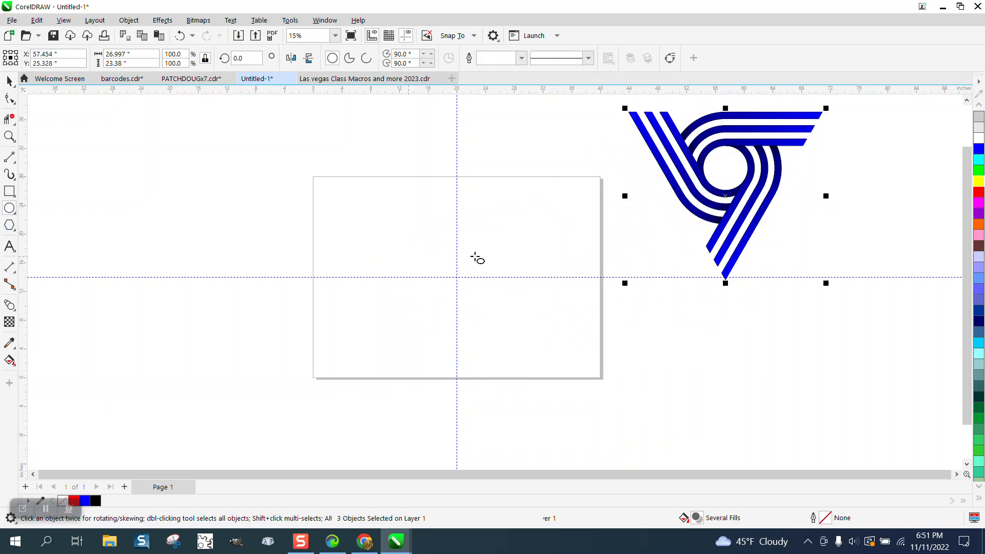
{"action": "left_click_drag", "start_coordinate": [492, 248], "coordinate": [432, 310]}
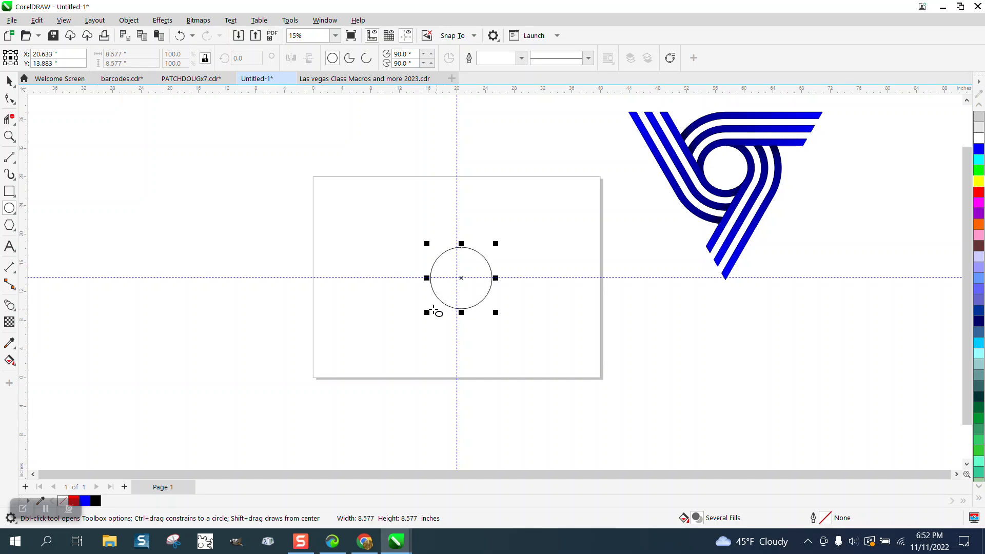
{"action": "key", "text": "p"}
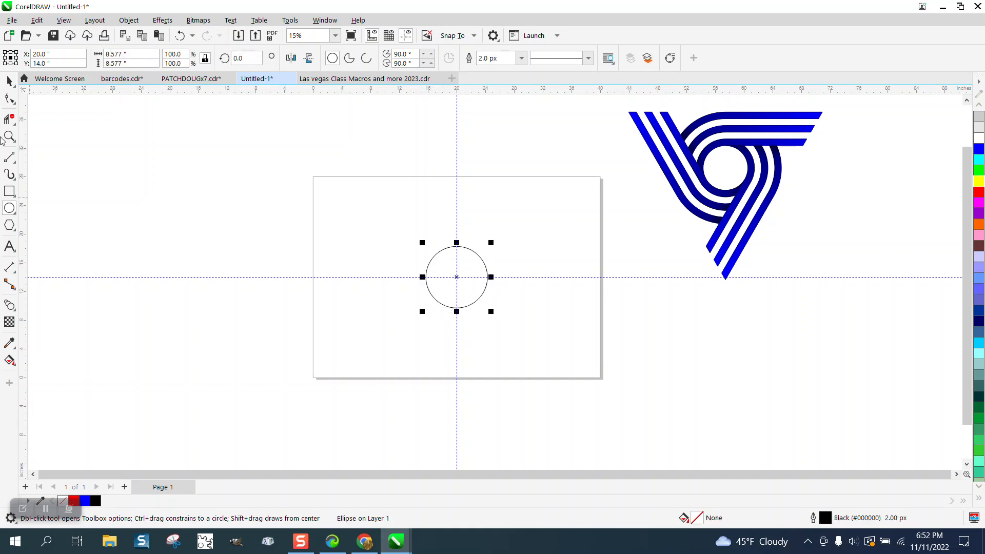
{"action": "left_click", "coordinate": [9, 80]}
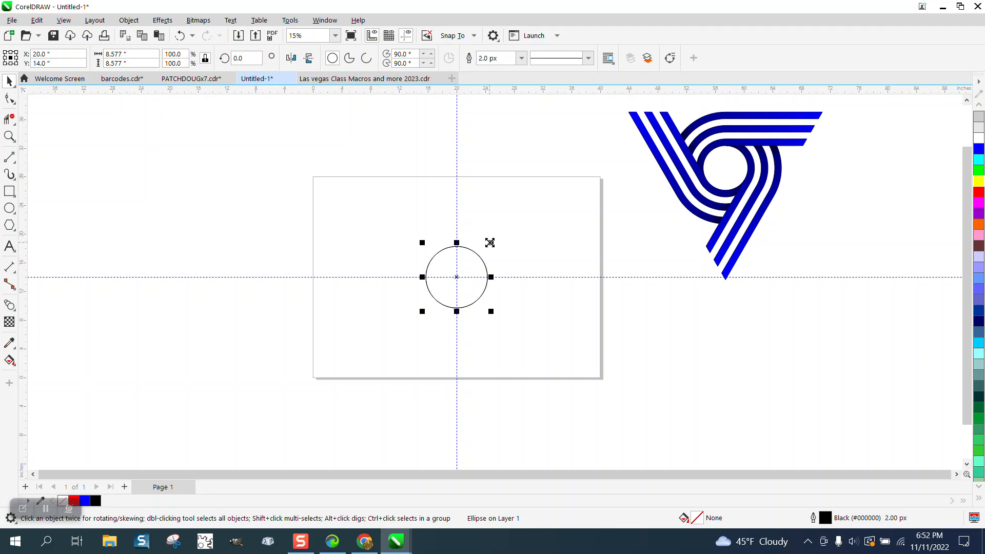
{"action": "left_click_drag", "start_coordinate": [491, 242], "coordinate": [541, 183]}
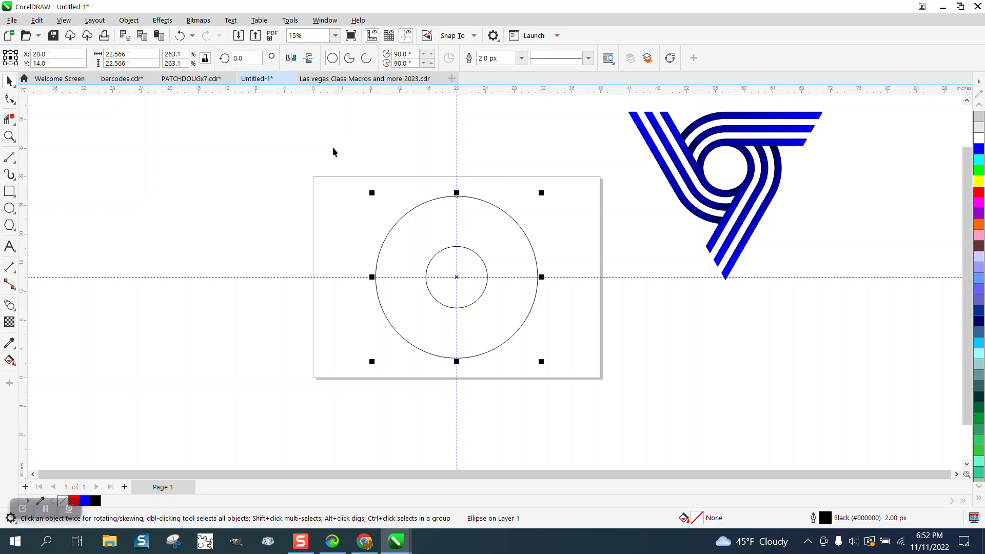
Blend the two concentric circles using 7 intermediate steps
{"action": "left_click_drag", "start_coordinate": [333, 151], "coordinate": [559, 371]}
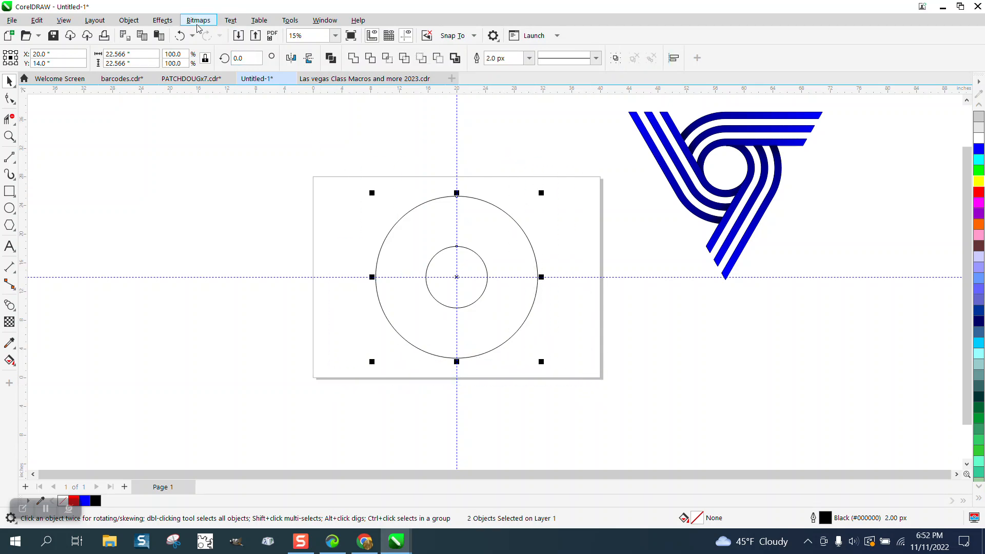
{"action": "left_click", "coordinate": [162, 20]}
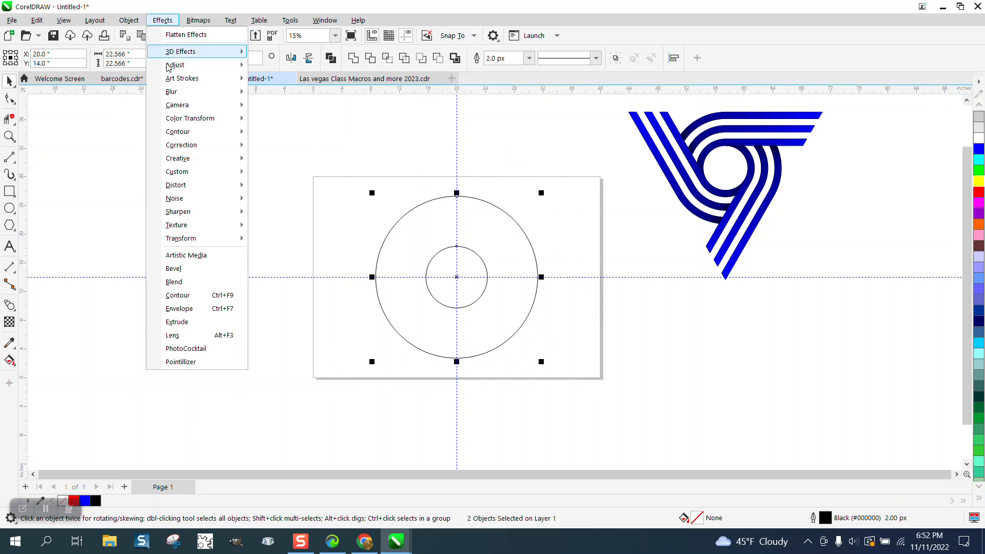
{"action": "left_click", "coordinate": [186, 282]}
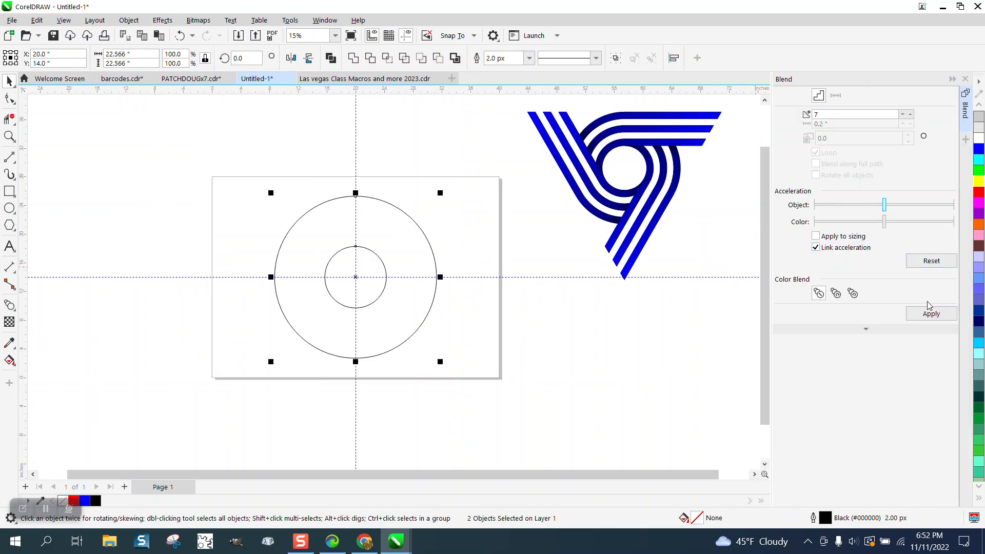
{"action": "left_click", "coordinate": [931, 314]}
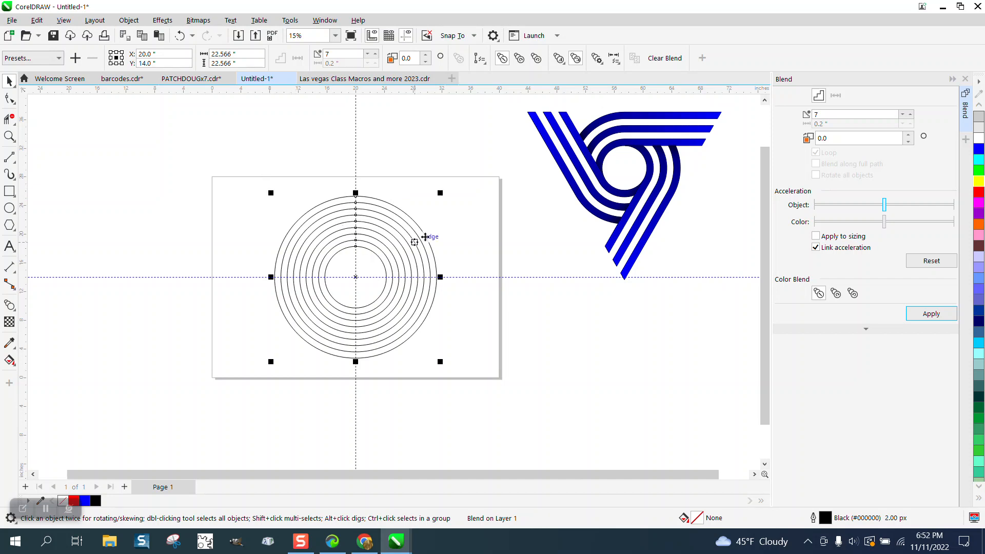
Draw a horizontal two-point line about 35.1 inches long just above the largest circle
{"action": "left_click", "coordinate": [9, 136]}
{"action": "left_click_drag", "start_coordinate": [272, 170], "coordinate": [523, 372]}
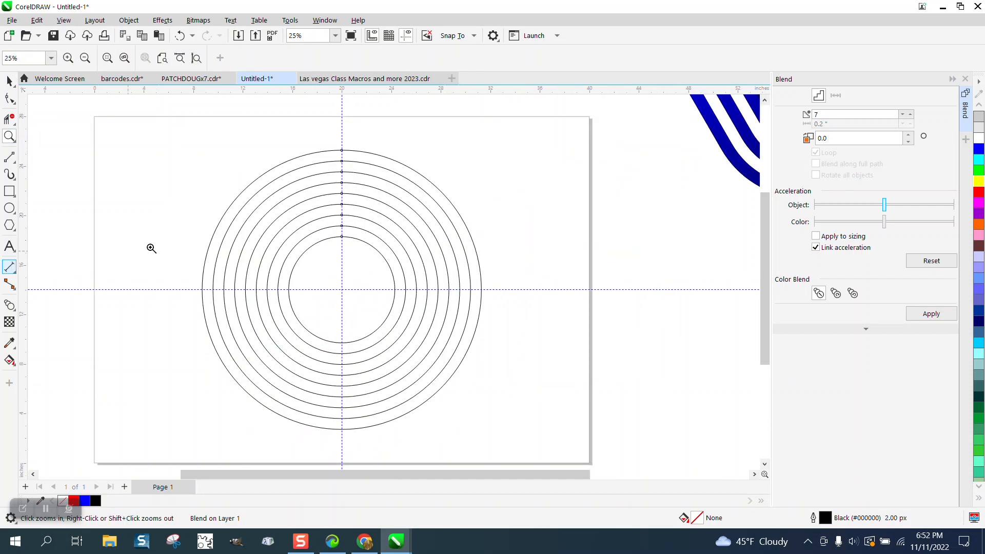
{"action": "left_click", "coordinate": [17, 165]}
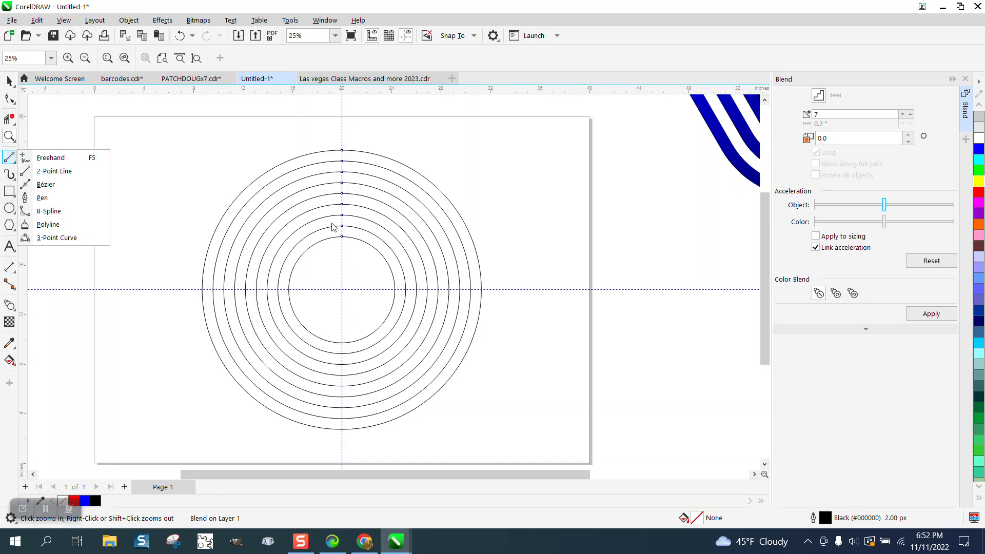
{"action": "left_click", "coordinate": [51, 170]}
{"action": "left_click_drag", "start_coordinate": [135, 138], "coordinate": [569, 152]}
{"action": "left_click", "coordinate": [9, 81]}
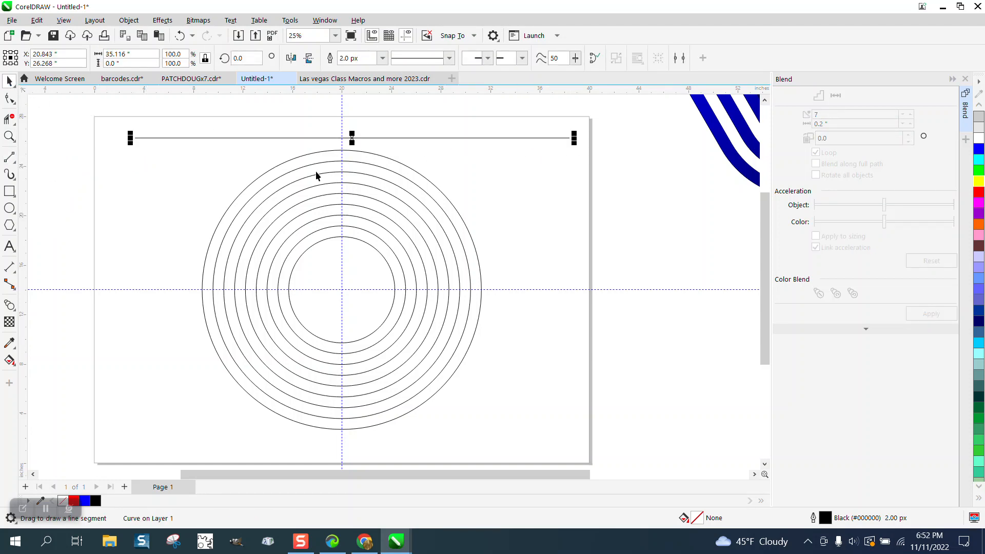
Centre the line at the top of the innermost circle and repeat copies upward so each circle has a tangent line
{"action": "left_click_drag", "start_coordinate": [352, 138], "coordinate": [347, 225]}
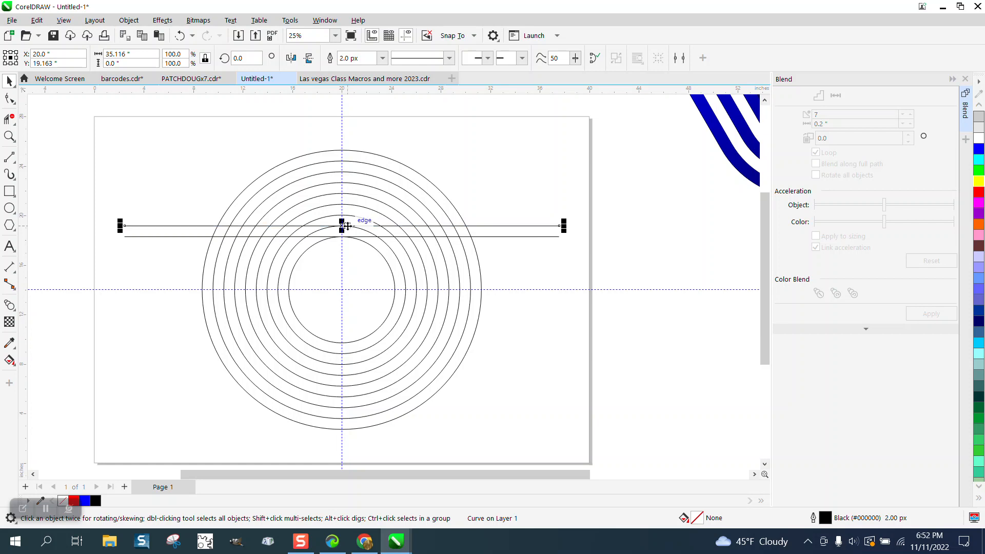
{"action": "key", "text": "ctrl+r"}
{"action": "key", "text": "ctrl+r"}
{"action": "key", "text": "ctrl+r"}
{"action": "key", "text": "ctrl+r"}
{"action": "key", "text": "ctrl+r"}
{"action": "key", "text": "ctrl+r"}
{"action": "key", "text": "ctrl+r"}
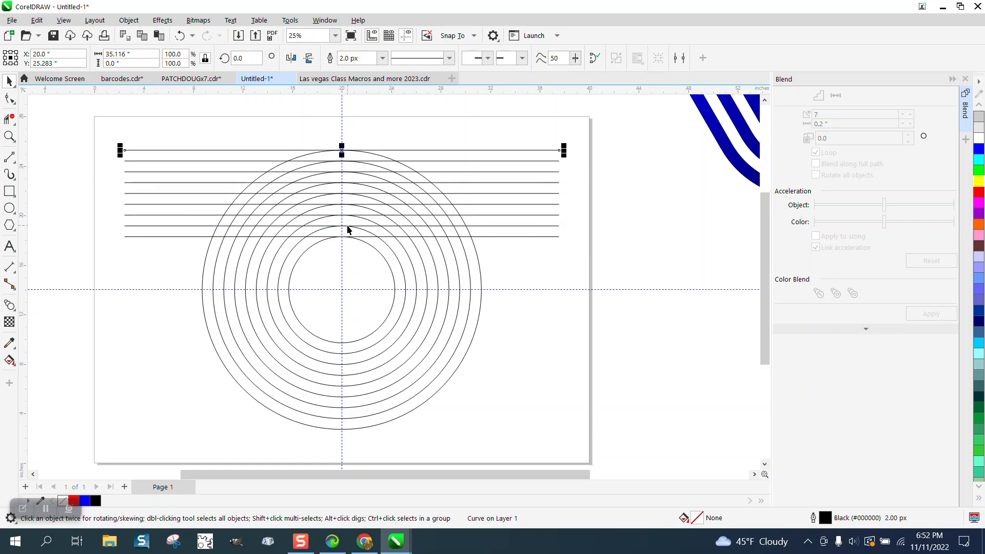
Group the nine horizontal lines
{"action": "left_click", "coordinate": [78, 161]}
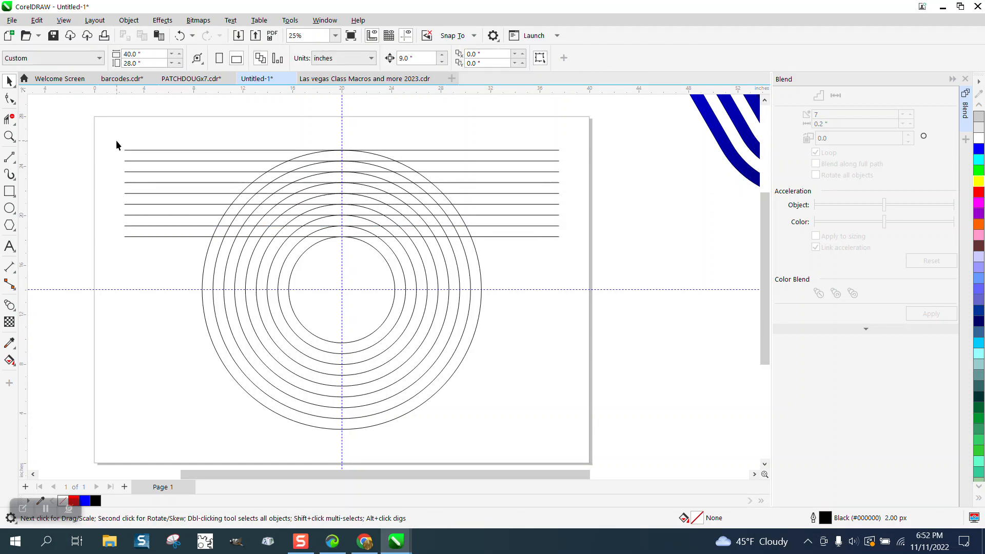
{"action": "left_click_drag", "start_coordinate": [115, 138], "coordinate": [157, 247]}
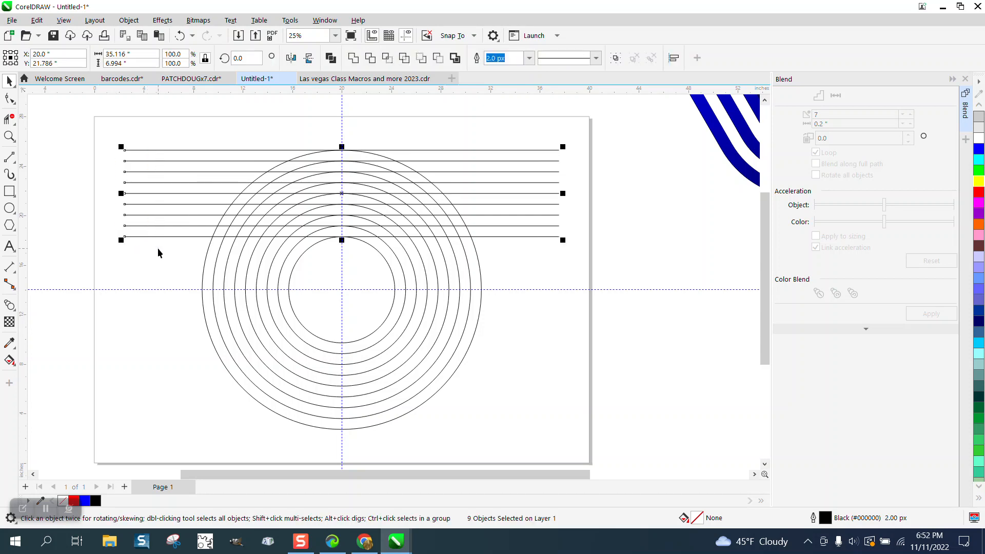
{"action": "key", "text": "ctrl+g"}
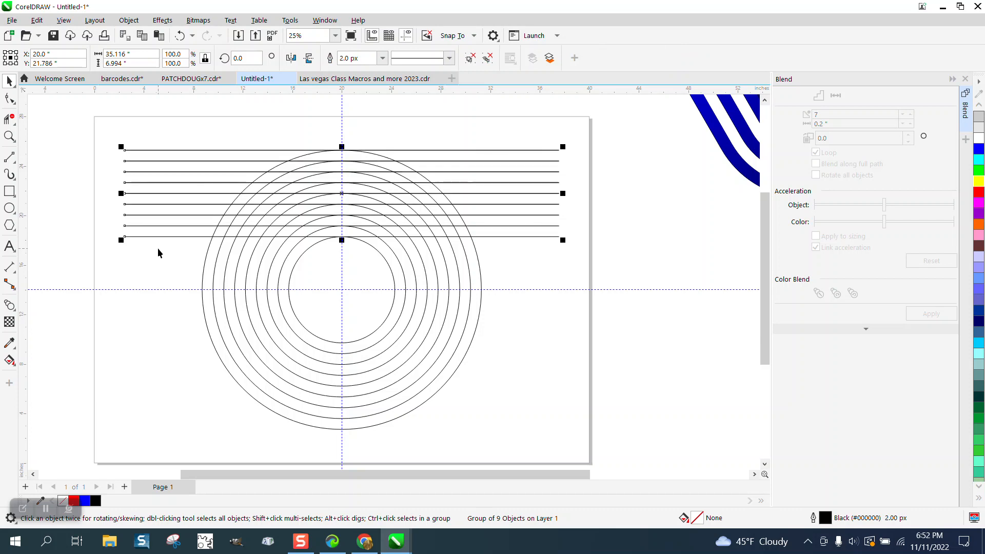
Move the line group's centre of rotation to the common centre of the circles
{"action": "left_click", "coordinate": [338, 194]}
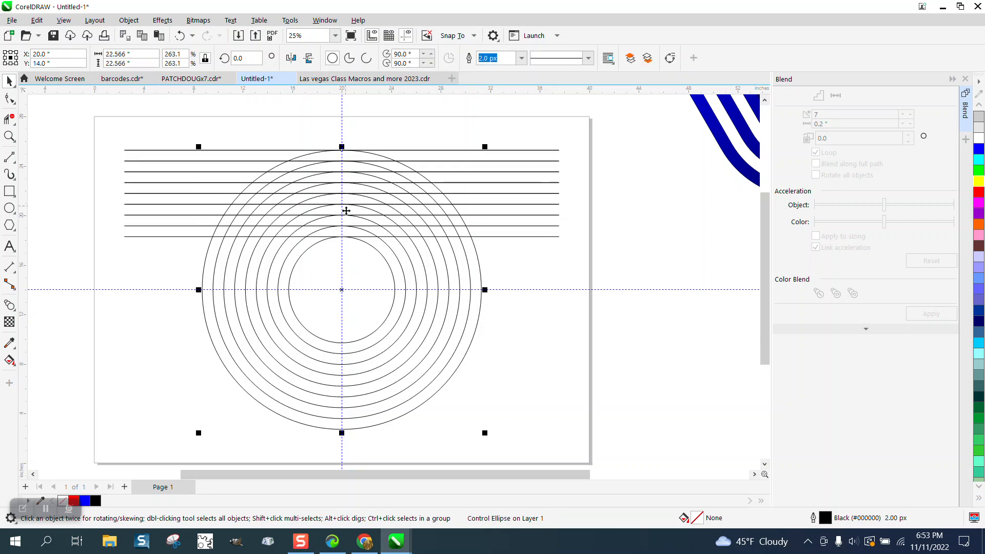
{"action": "left_click", "coordinate": [501, 190]}
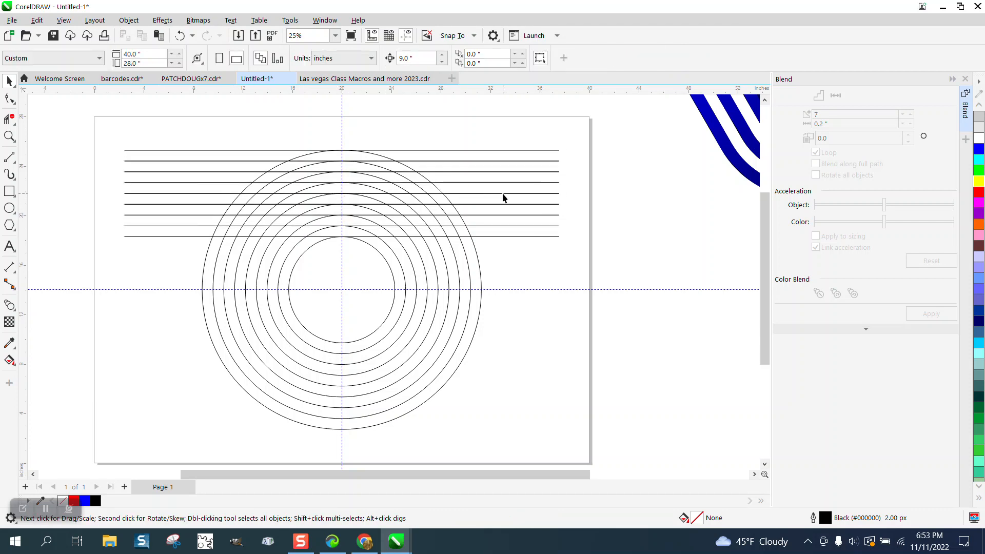
{"action": "left_click", "coordinate": [503, 194]}
{"action": "left_click", "coordinate": [503, 193]}
{"action": "left_click_drag", "start_coordinate": [341, 193], "coordinate": [341, 287]}
{"action": "left_click", "coordinate": [481, 194]}
{"action": "left_click", "coordinate": [482, 193]}
Create two copies of the line group rotated to 120° and 240° around the circles' centre
{"action": "left_click", "coordinate": [246, 58]}
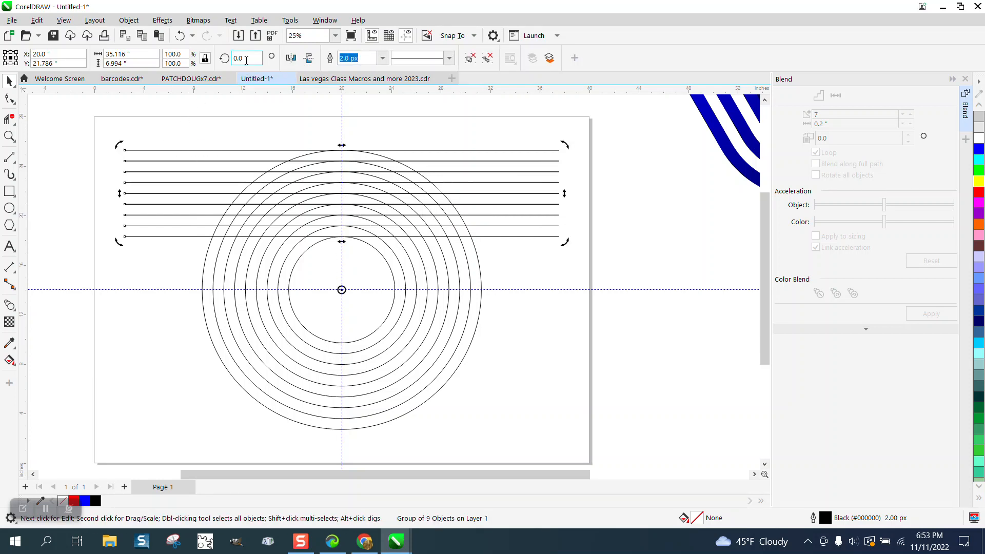
{"action": "type", "text": "120"}
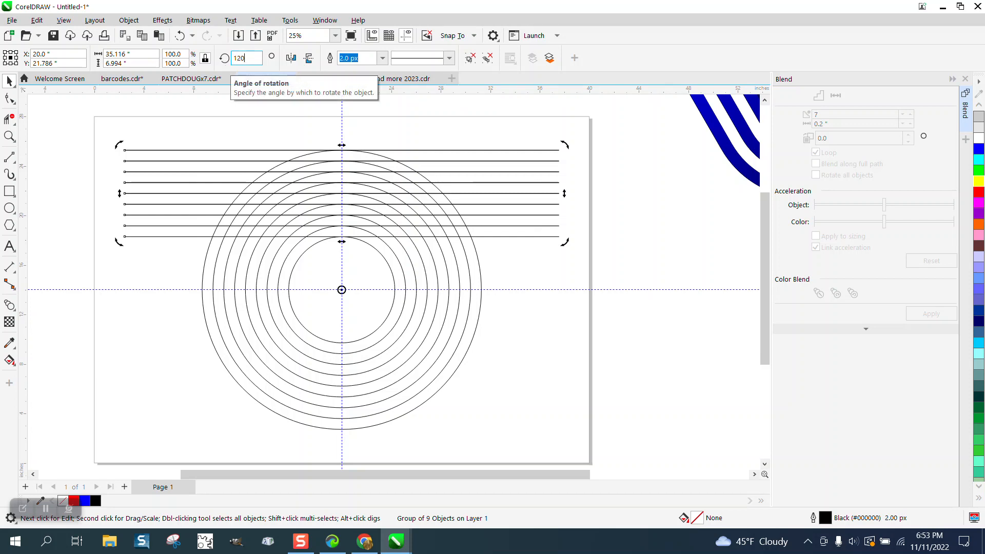
{"action": "key", "text": "Return"}
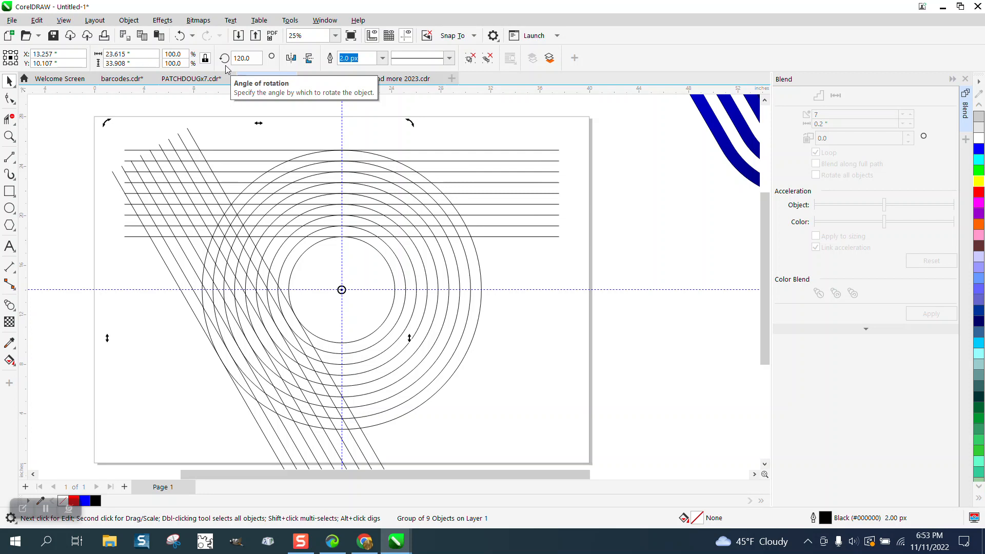
{"action": "left_click_drag", "start_coordinate": [257, 58], "coordinate": [211, 58]}
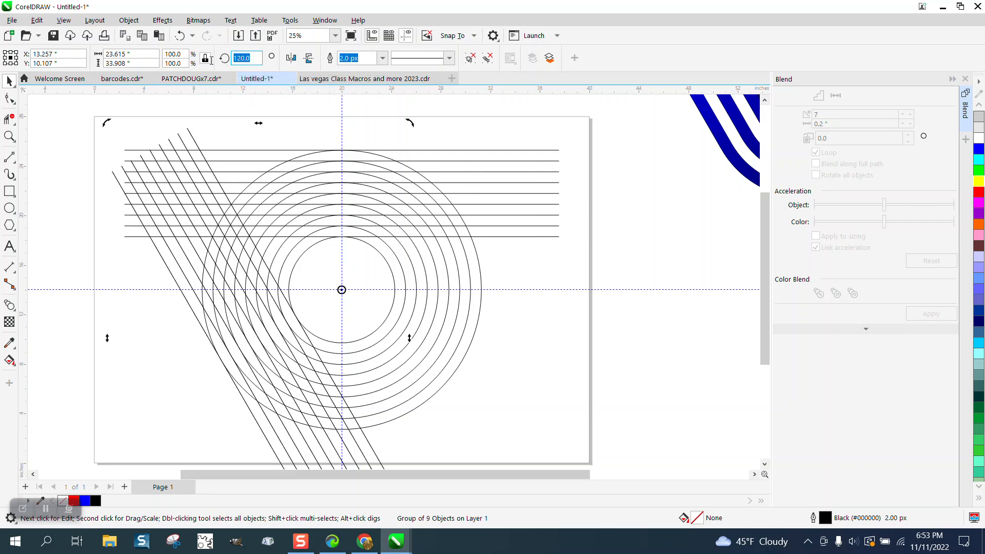
{"action": "type", "text": "2"}
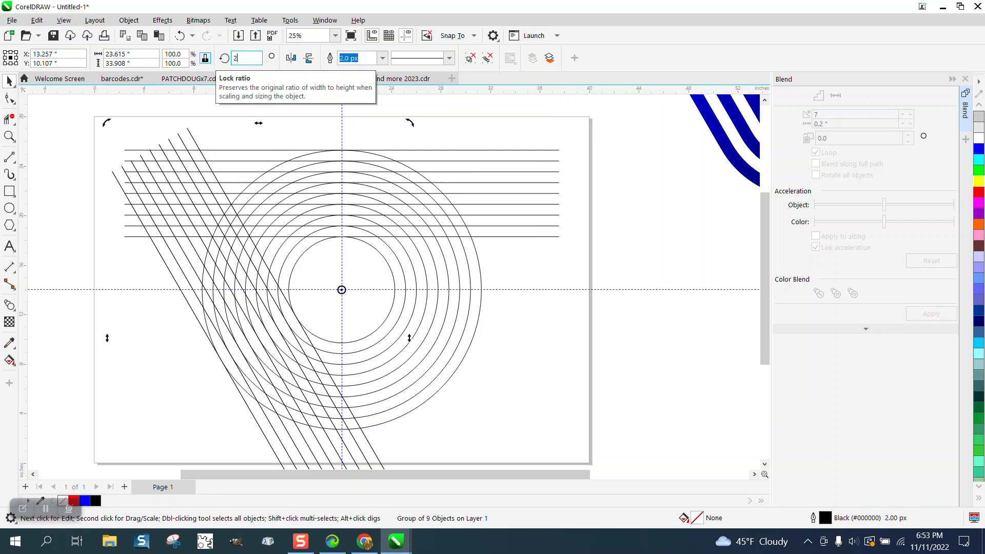
{"action": "type", "text": "40"}
{"action": "key", "text": "Return"}
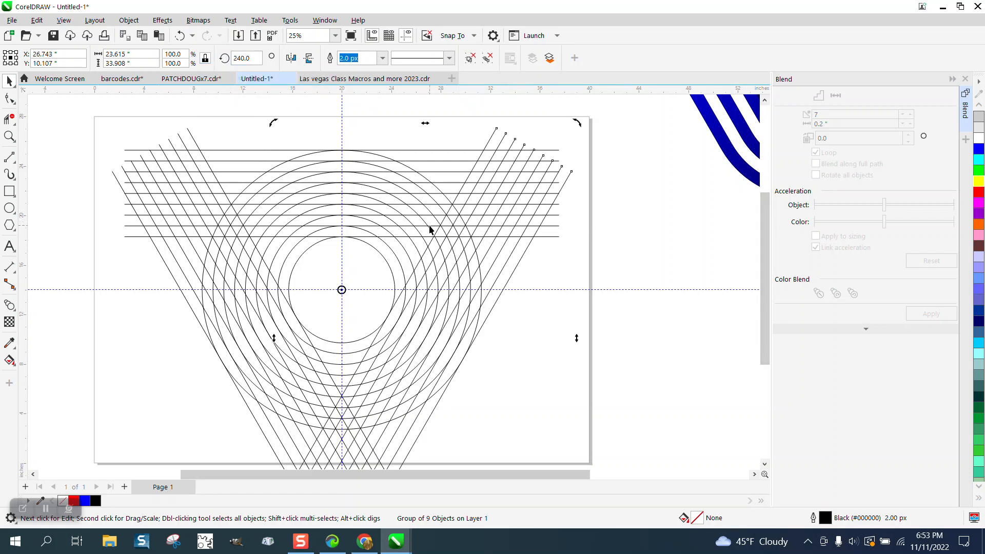
Smart Fill the upper-left arc between the second and third innermost circles in blue with no outline
{"action": "left_click", "coordinate": [9, 136]}
{"action": "left_click_drag", "start_coordinate": [237, 161], "coordinate": [640, 369]}
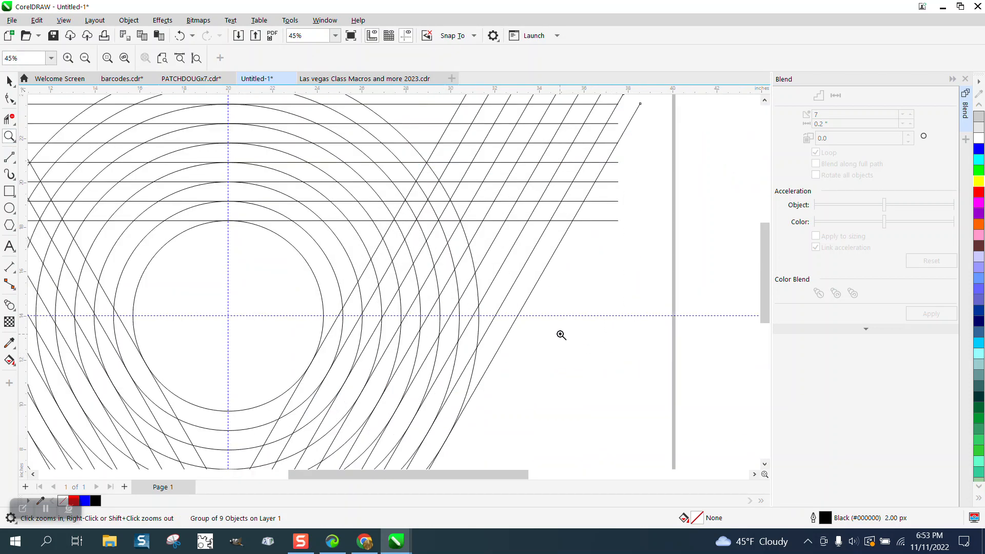
{"action": "scroll", "coordinate": [543, 287], "scroll_direction": "down", "scroll_amount": 1}
{"action": "scroll", "coordinate": [301, 260], "scroll_direction": "down", "scroll_amount": 2}
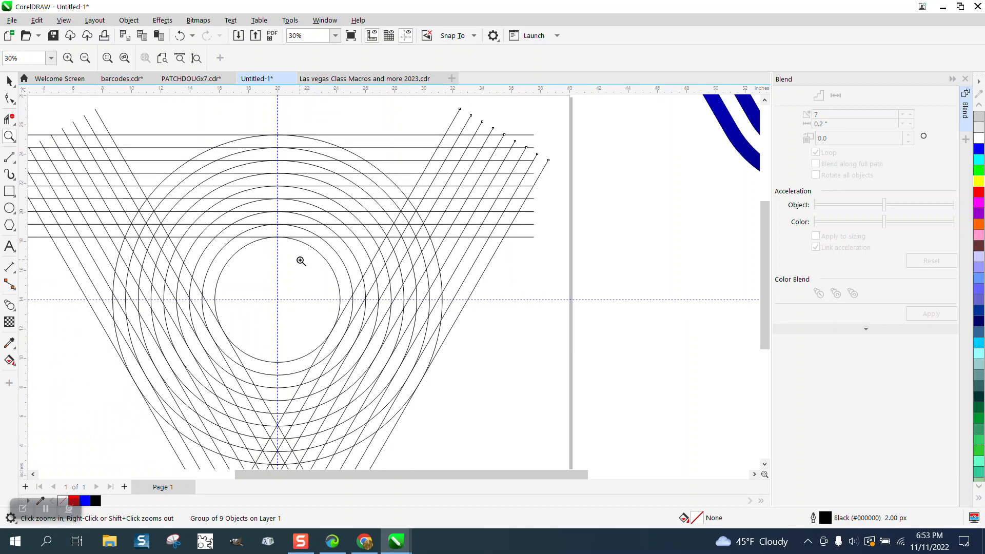
{"action": "scroll", "coordinate": [301, 260], "scroll_direction": "down", "scroll_amount": 1}
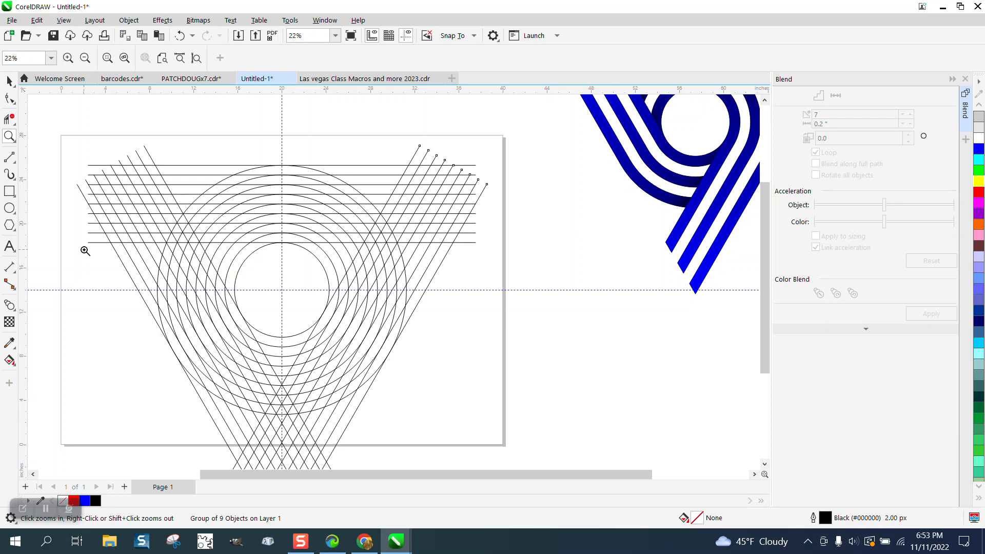
{"action": "left_click", "coordinate": [9, 361]}
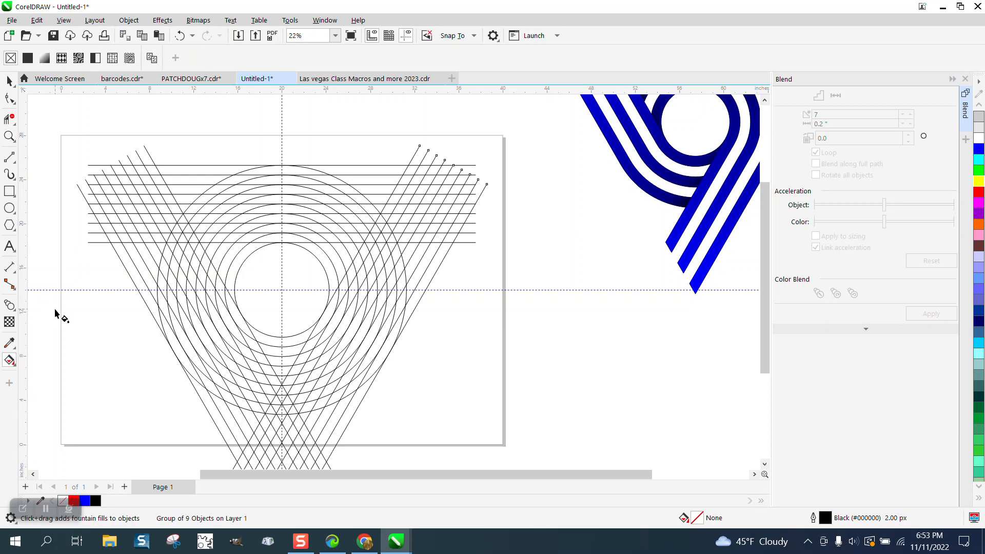
{"action": "left_click", "coordinate": [17, 367]}
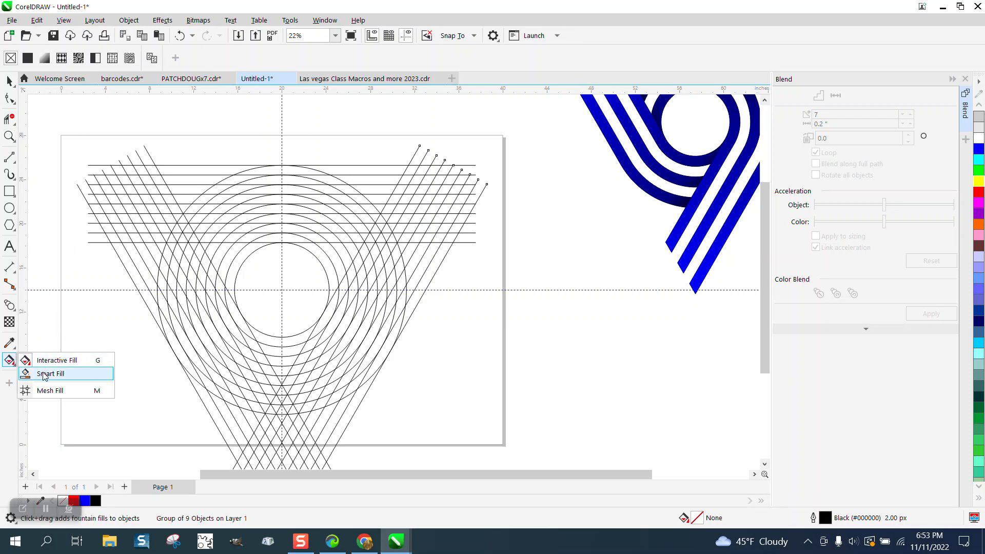
{"action": "left_click", "coordinate": [48, 373]}
{"action": "left_click", "coordinate": [223, 269]}
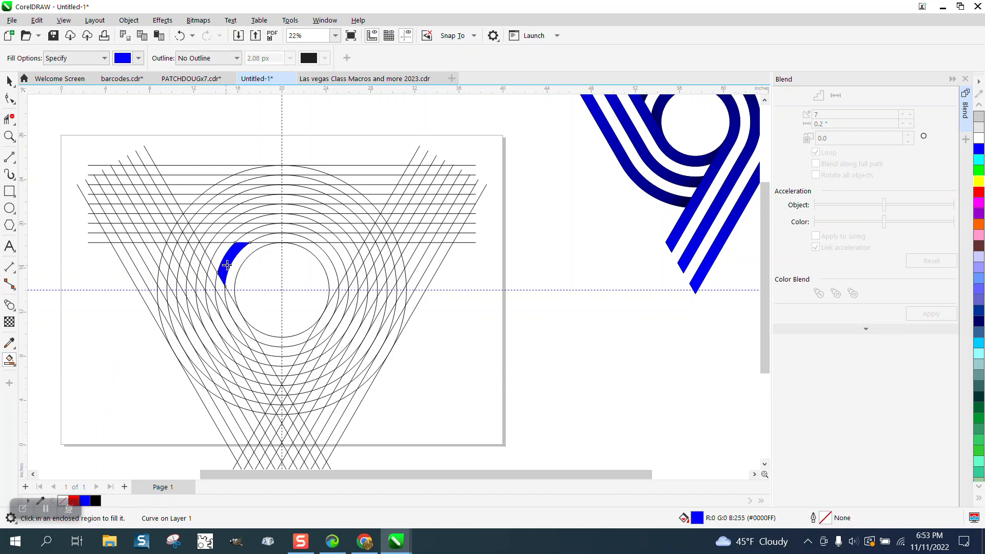
{"action": "left_click", "coordinate": [249, 245]}
{"action": "left_click", "coordinate": [257, 237]}
{"action": "left_click", "coordinate": [280, 229]}
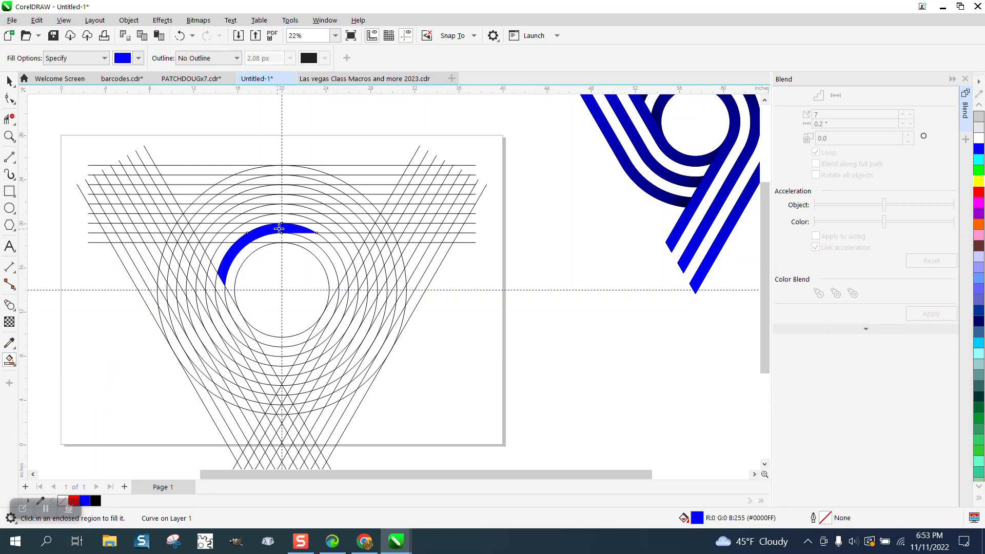
Smart Fill the straight section of the innermost stripe in blue, extending it from the arc to the slanted line near the 30-inch mark
{"action": "left_click", "coordinate": [328, 228]}
{"action": "left_click", "coordinate": [343, 229]}
{"action": "left_click", "coordinate": [354, 229]}
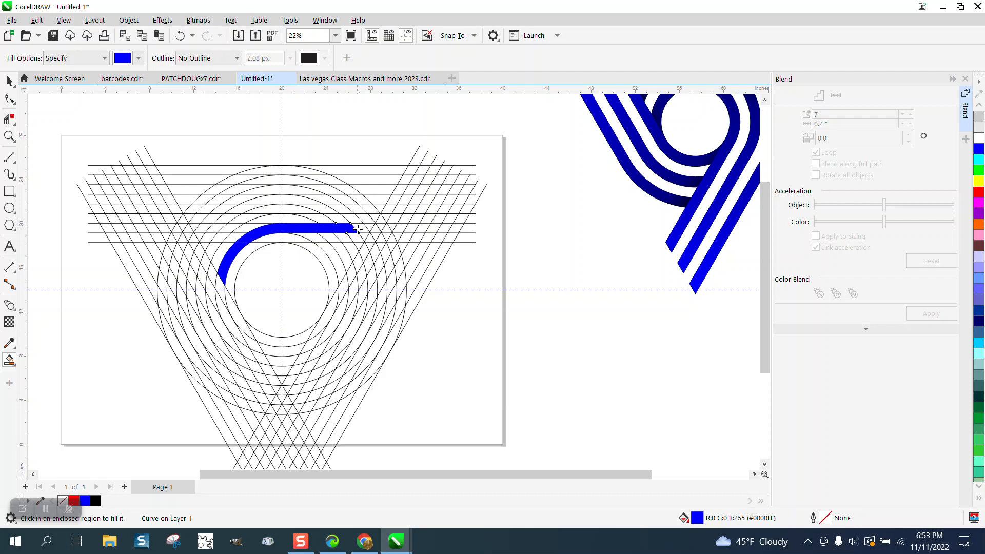
{"action": "left_click", "coordinate": [362, 230]}
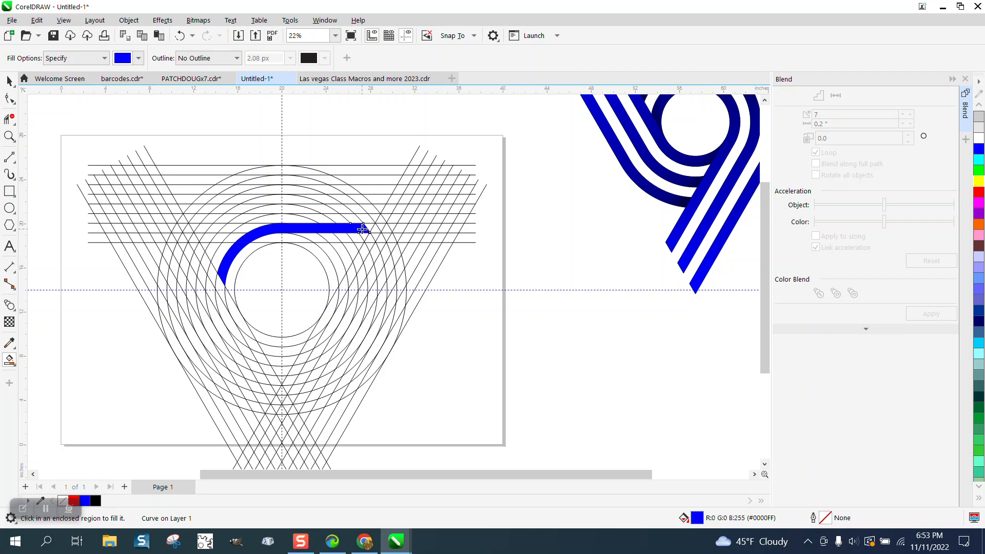
{"action": "left_click", "coordinate": [9, 135]}
{"action": "left_click", "coordinate": [420, 261]}
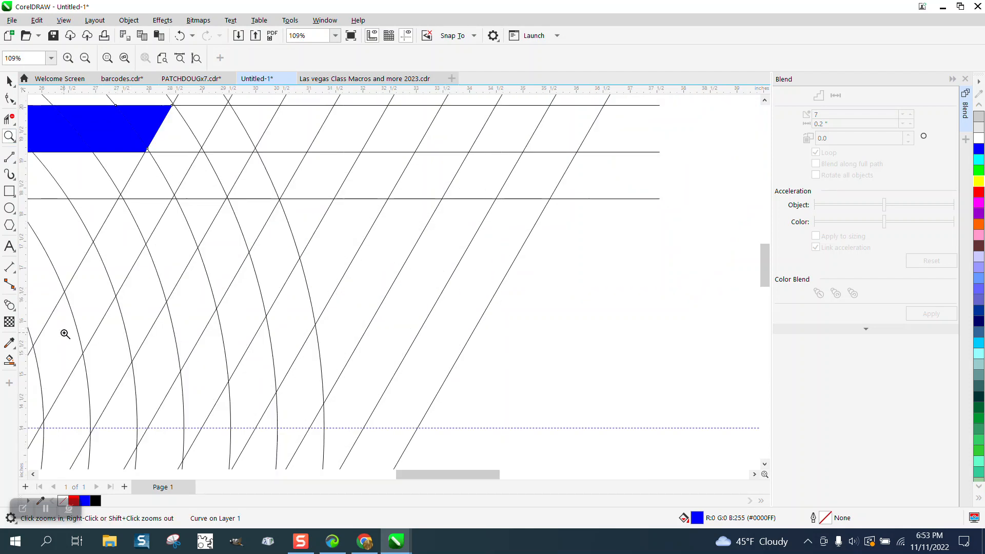
{"action": "left_click", "coordinate": [9, 359]}
{"action": "left_click", "coordinate": [179, 147]}
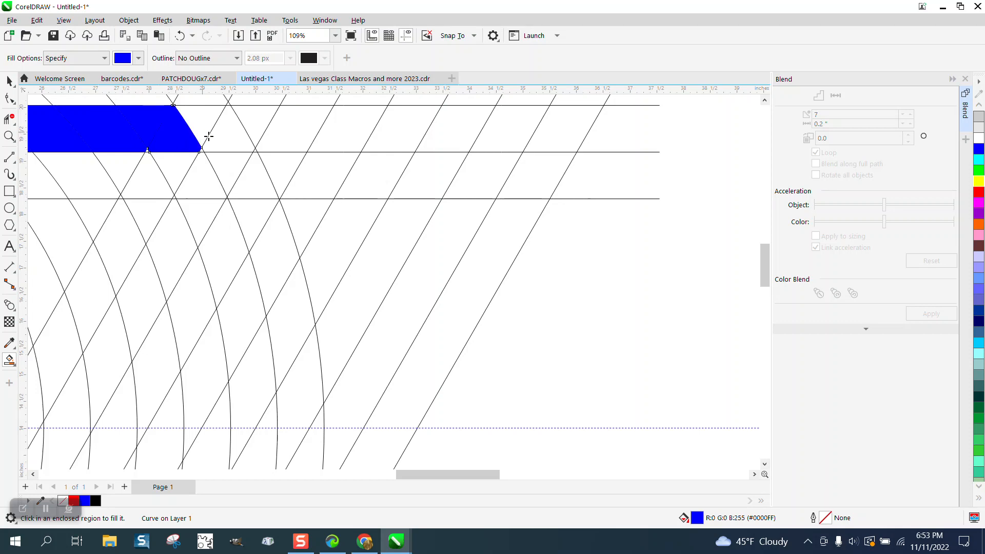
{"action": "left_click", "coordinate": [205, 135]}
{"action": "left_click", "coordinate": [235, 145]}
{"action": "left_click", "coordinate": [262, 136]}
{"action": "scroll", "coordinate": [369, 262], "scroll_direction": "down", "scroll_amount": 2}
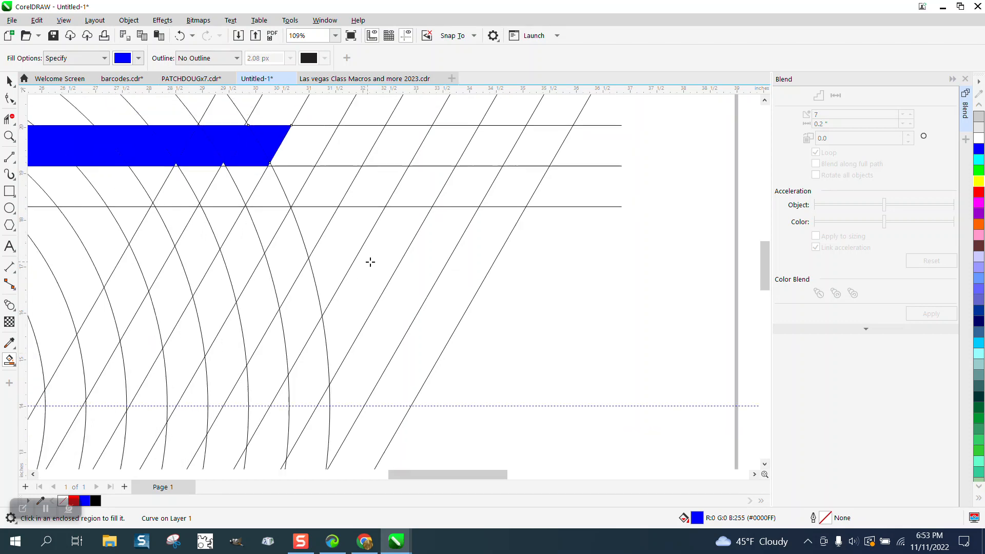
Smart Fill the tiny triangular gaps along the lower edge of the innermost stripe's straight section in blue
{"action": "left_click", "coordinate": [9, 136]}
{"action": "left_click_drag", "start_coordinate": [181, 154], "coordinate": [327, 213]}
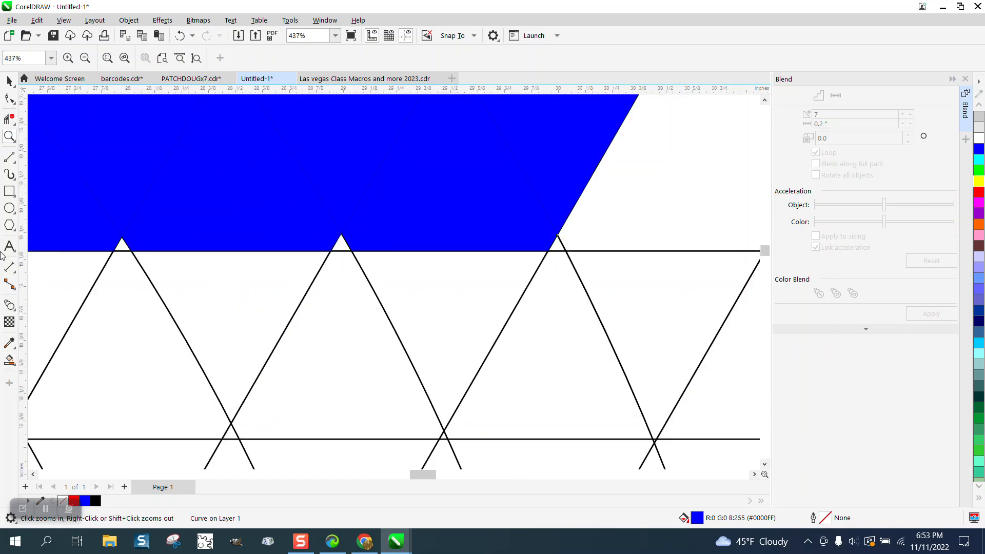
{"action": "left_click", "coordinate": [9, 360]}
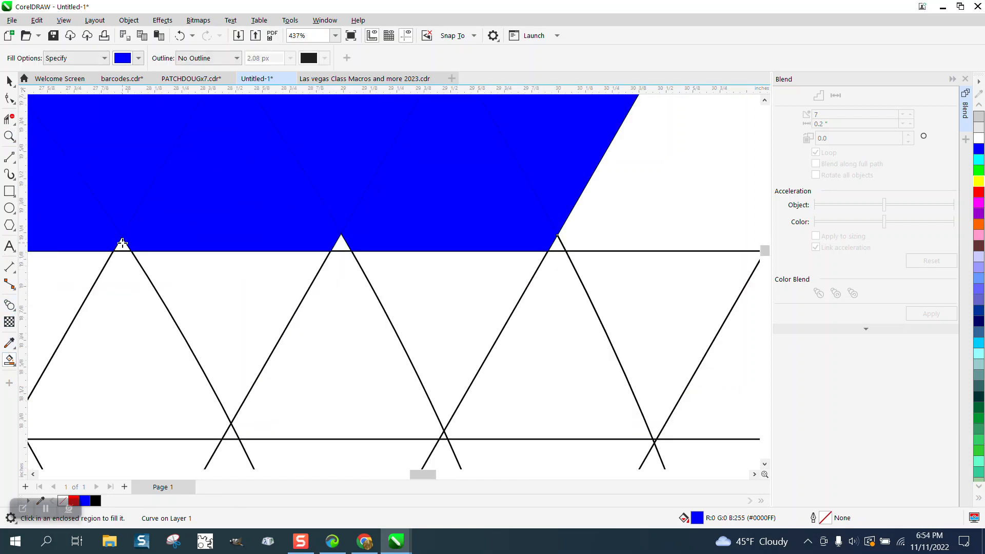
{"action": "scroll", "coordinate": [341, 239], "scroll_direction": "down", "scroll_amount": 3}
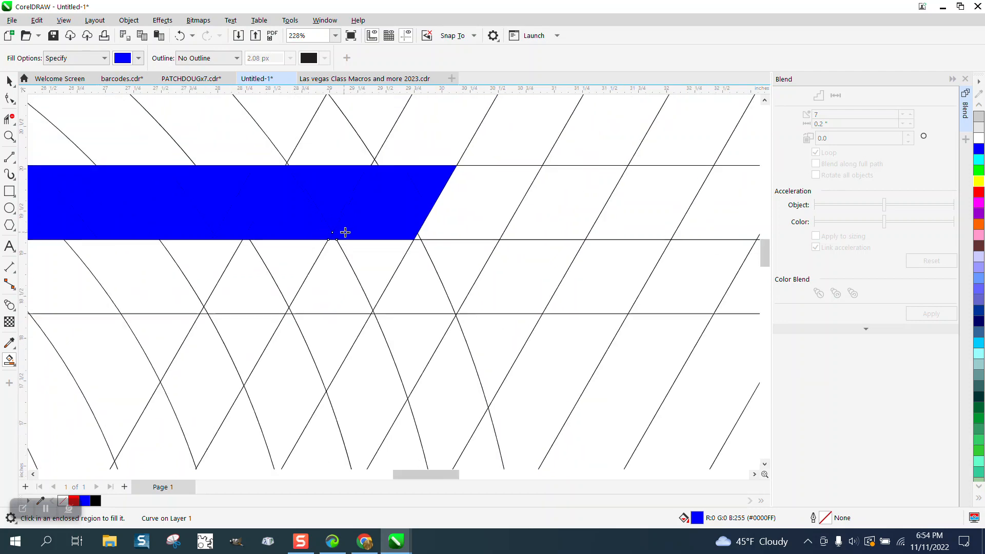
{"action": "scroll", "coordinate": [501, 227], "scroll_direction": "down", "scroll_amount": 8}
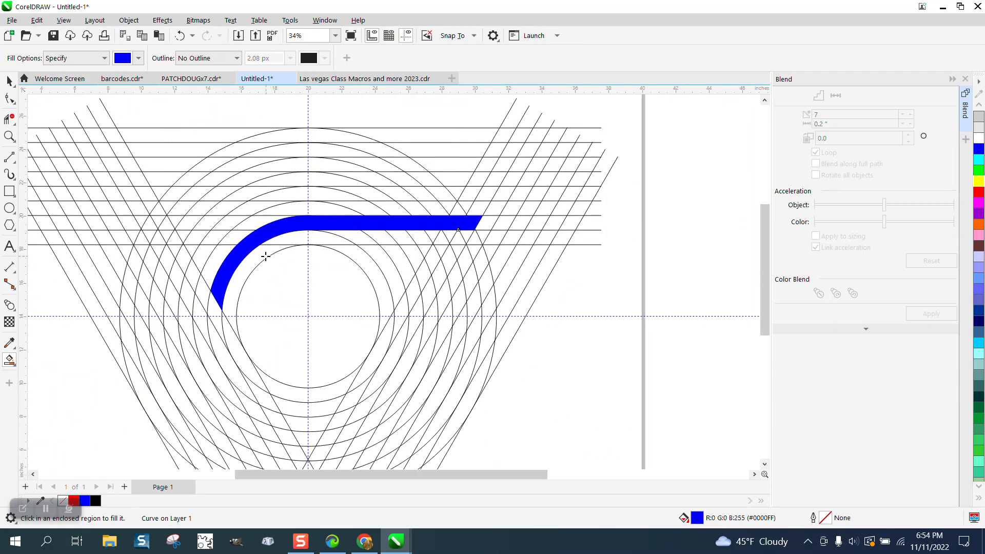
Smart Fill the upper-left arc of the middle stripe in blue, leaving one empty band between it and the innermost stripe
{"action": "left_click", "coordinate": [201, 257]}
{"action": "left_click", "coordinate": [216, 237]}
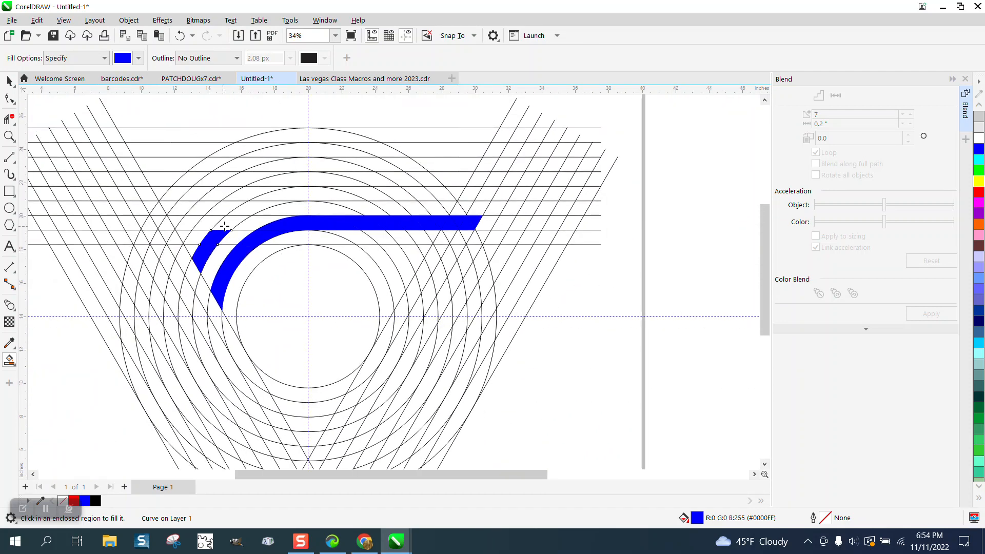
{"action": "left_click", "coordinate": [228, 225]}
{"action": "left_click", "coordinate": [253, 211]}
{"action": "left_click", "coordinate": [280, 197]}
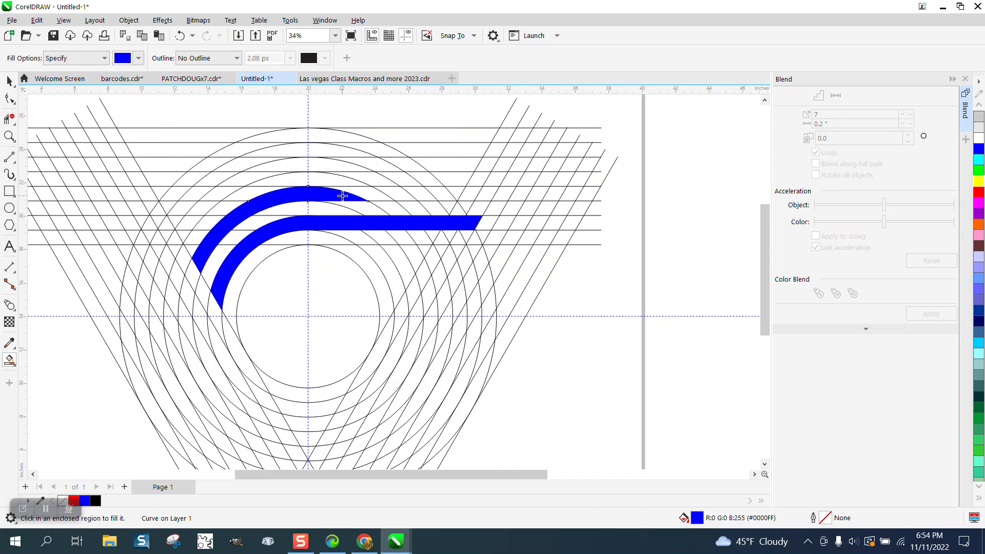
Smart Fill the middle stripe's straight section in blue, ending it on the same slanted line as the innermost stripe
{"action": "left_click", "coordinate": [369, 195]}
{"action": "left_click", "coordinate": [413, 196]}
{"action": "left_click", "coordinate": [437, 194]}
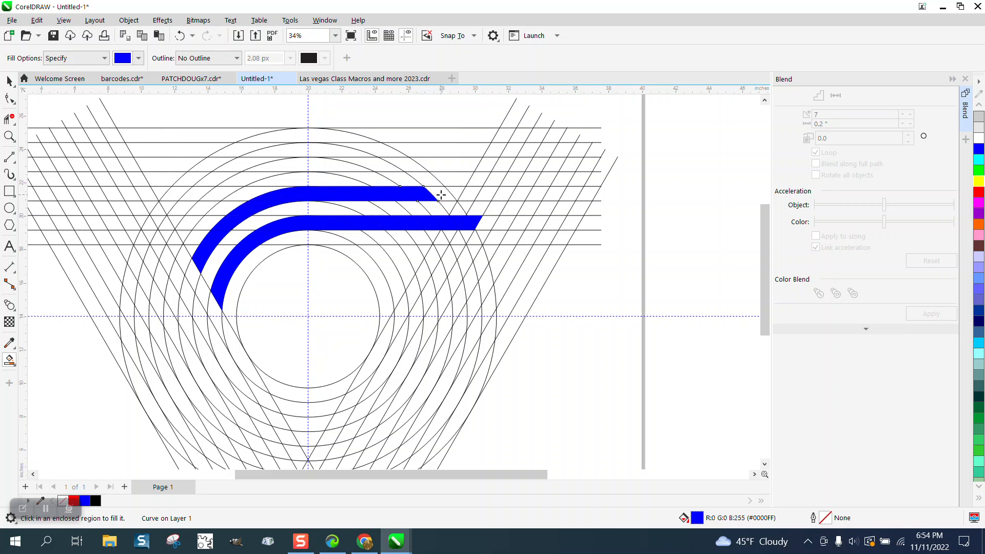
{"action": "left_click", "coordinate": [459, 194]}
{"action": "left_click", "coordinate": [466, 194]}
{"action": "left_click", "coordinate": [478, 193]}
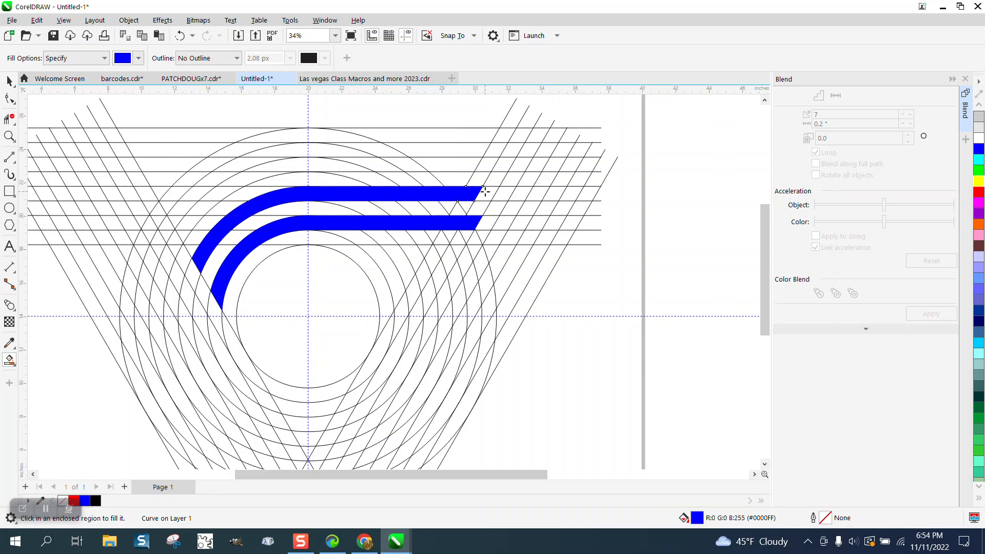
{"action": "left_click", "coordinate": [490, 193]}
Smart Fill the upper-left arc of the outer stripe in blue, leaving one empty band outside the middle stripe
{"action": "left_click", "coordinate": [185, 235]}
{"action": "left_click", "coordinate": [196, 221]}
{"action": "left_click", "coordinate": [208, 208]}
{"action": "left_click", "coordinate": [228, 193]}
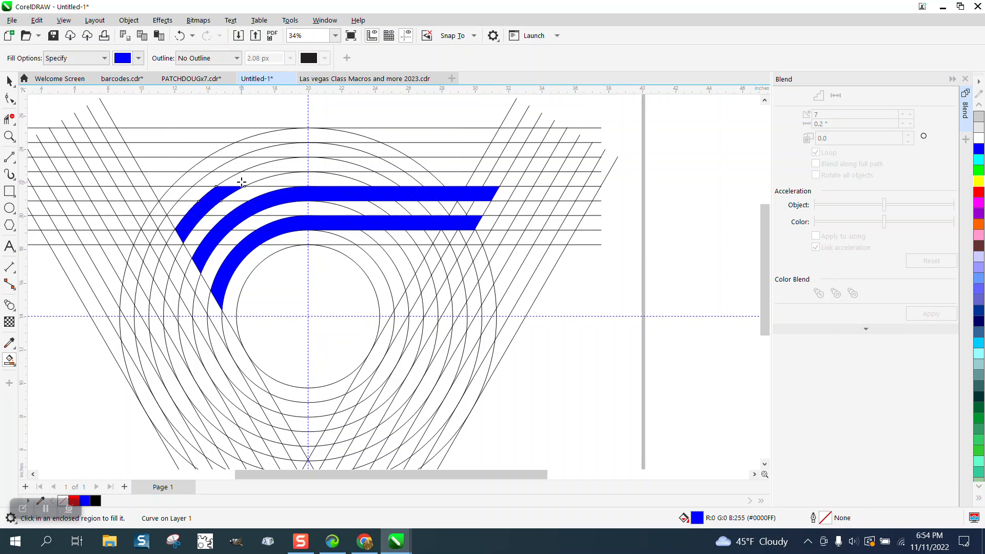
{"action": "left_click", "coordinate": [241, 182]}
{"action": "left_click", "coordinate": [279, 165]}
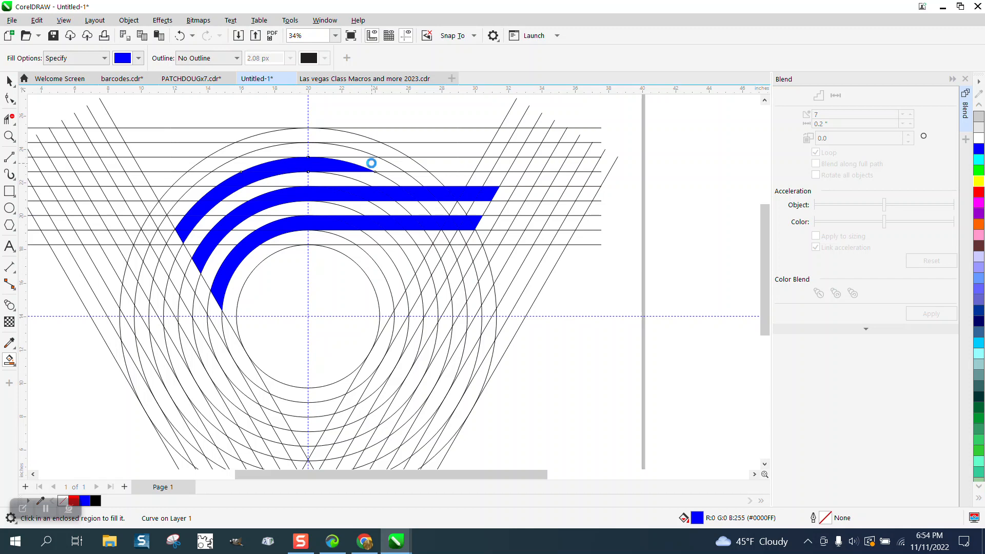
Smart Fill the outer stripe's straight section in blue, ending it on the same slanted line as the other two stripes
{"action": "left_click", "coordinate": [400, 164]}
{"action": "left_click", "coordinate": [423, 164]}
{"action": "left_click", "coordinate": [469, 164]}
{"action": "left_click", "coordinate": [493, 164]}
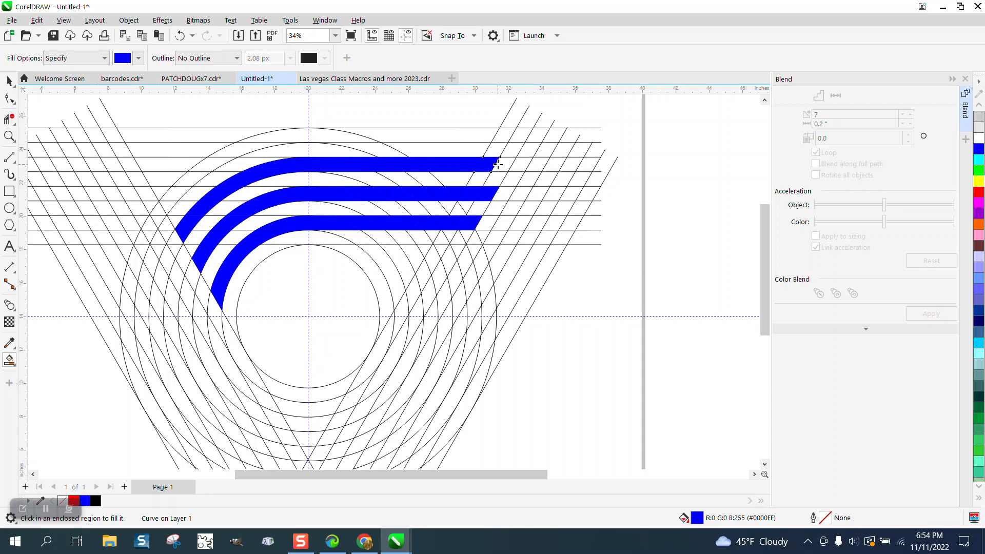
{"action": "left_click", "coordinate": [503, 164]}
{"action": "scroll", "coordinate": [293, 264], "scroll_direction": "down", "scroll_amount": 3}
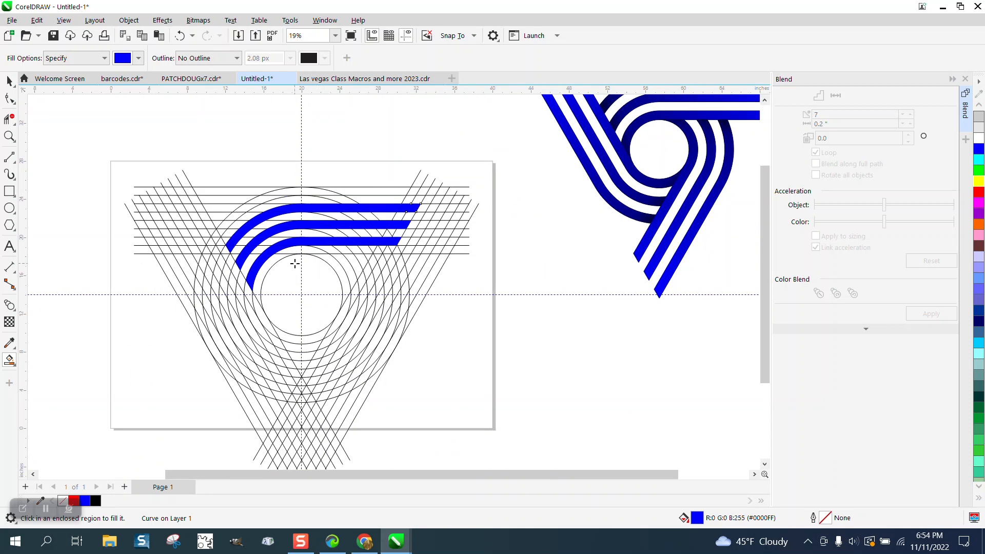
Select all three parts of the finished reference logo beside the page and delete them
{"action": "key", "text": "space"}
{"action": "scroll", "coordinate": [96, 144], "scroll_direction": "down", "scroll_amount": 3}
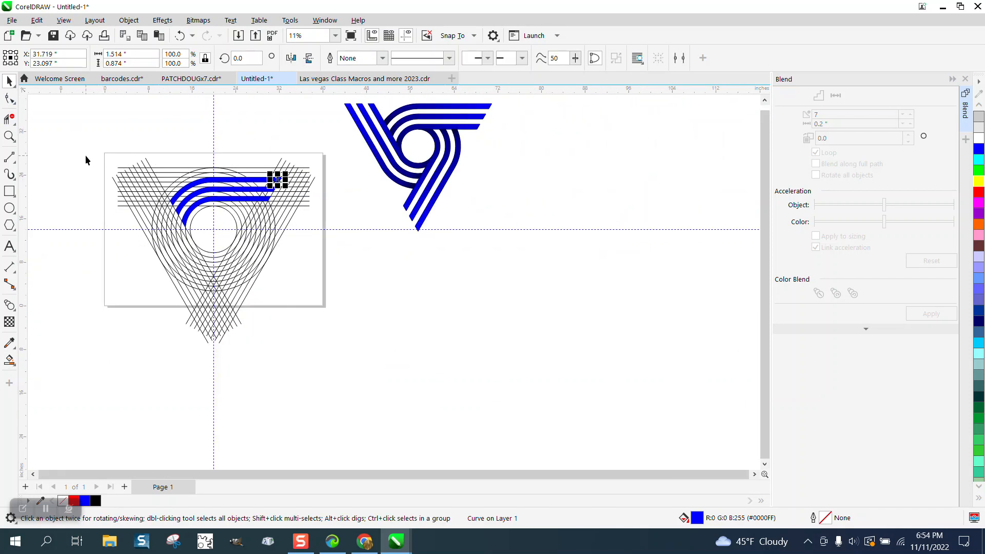
{"action": "scroll", "coordinate": [398, 187], "scroll_direction": "down", "scroll_amount": 1}
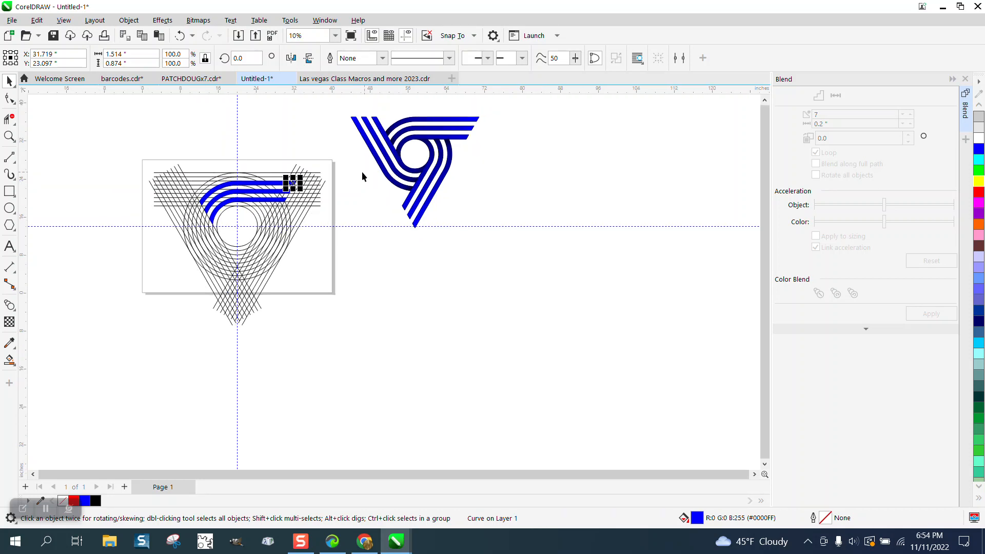
{"action": "left_click_drag", "start_coordinate": [348, 112], "coordinate": [508, 238]}
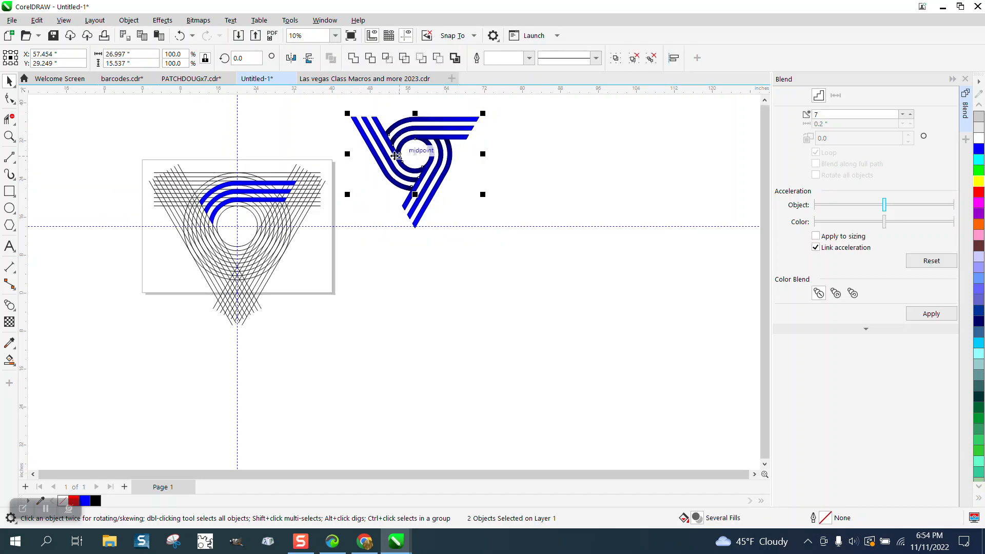
{"action": "left_click_drag", "start_coordinate": [342, 109], "coordinate": [510, 267]}
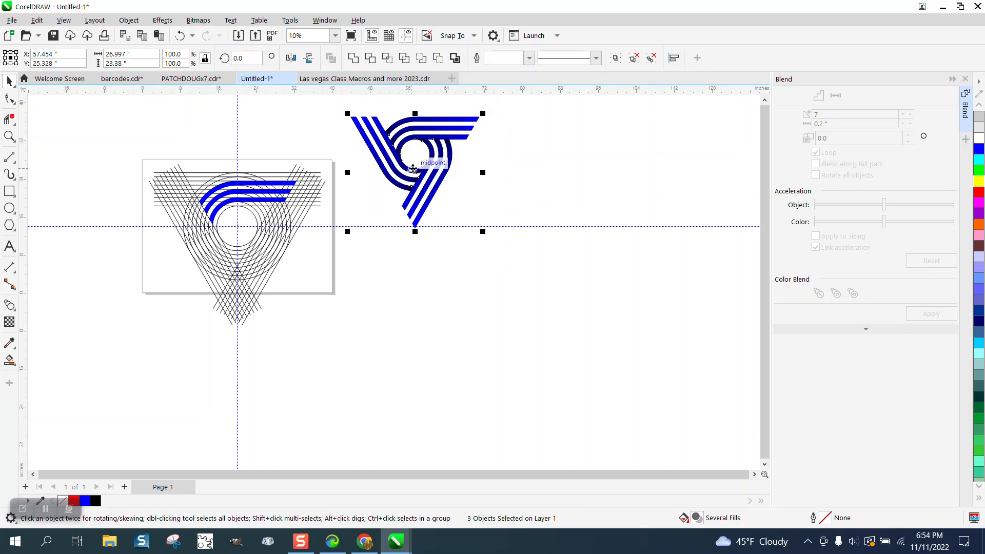
{"action": "left_click_drag", "start_coordinate": [418, 173], "coordinate": [567, 140]}
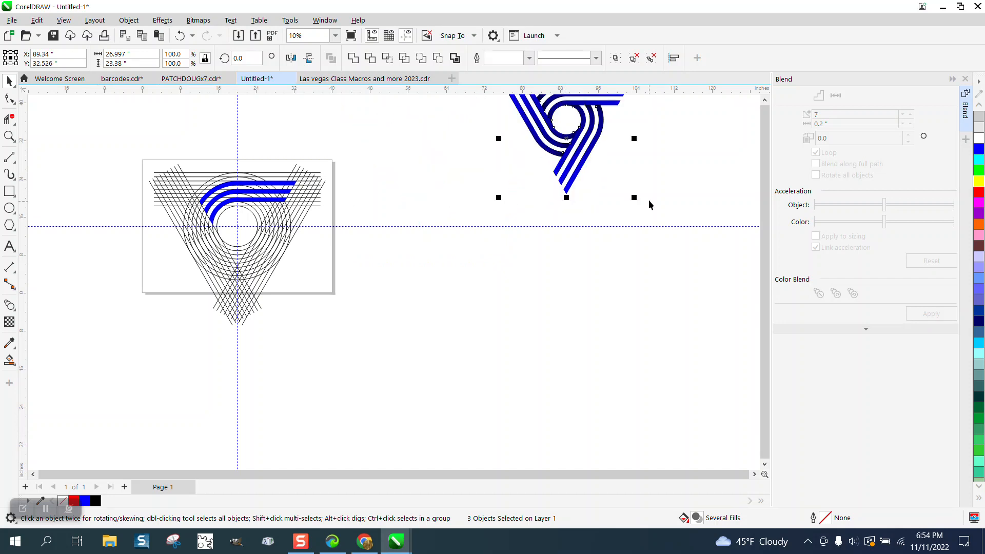
{"action": "scroll", "coordinate": [539, 228], "scroll_direction": "down", "scroll_amount": 1}
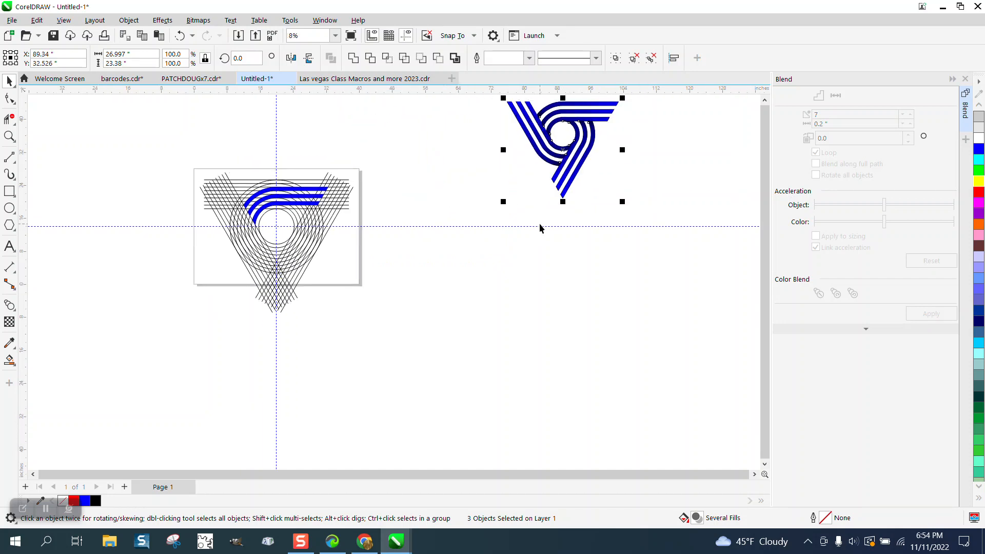
{"action": "key", "text": "Delete"}
Find all blue curves without outline on the current page, using one filled piece as the search query, and group them
{"action": "left_click", "coordinate": [37, 20]}
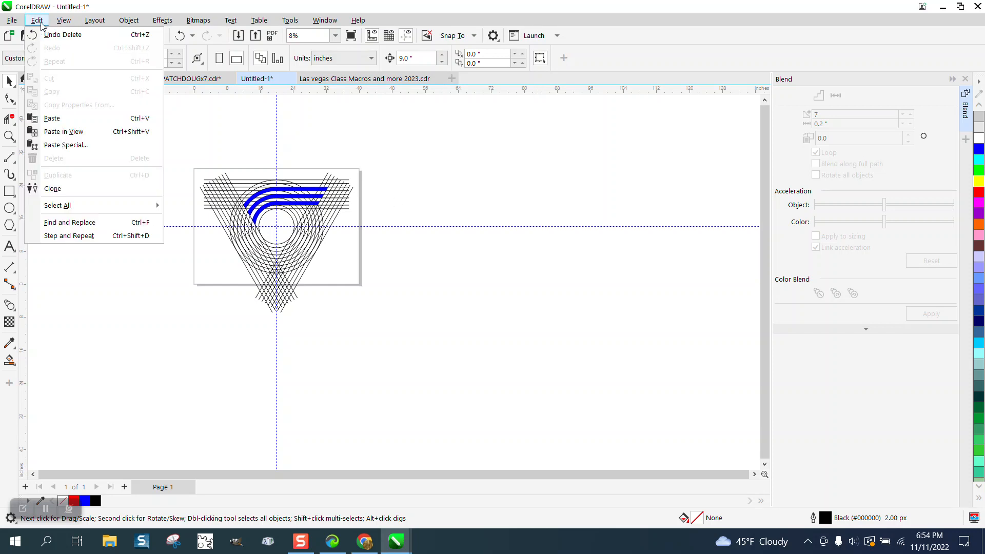
{"action": "left_click", "coordinate": [82, 225]}
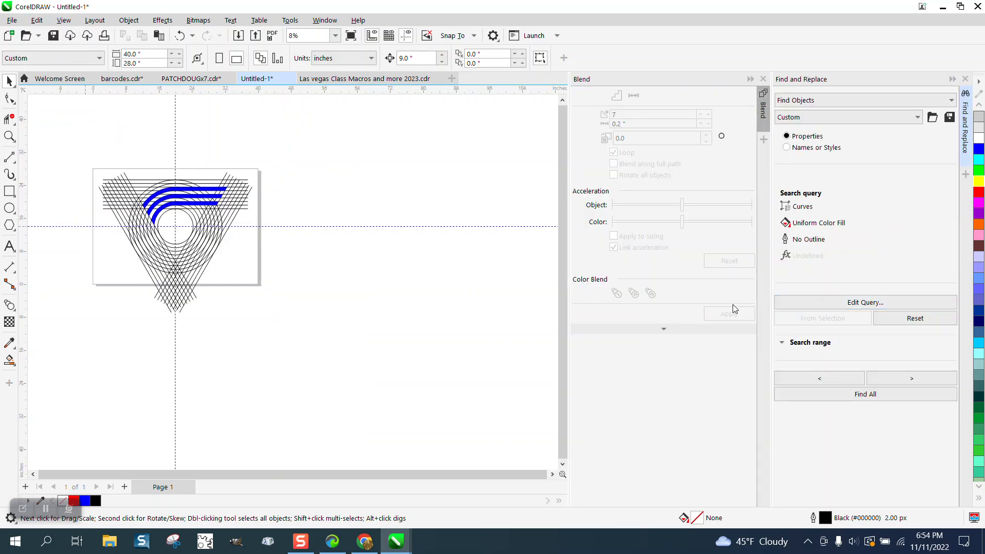
{"action": "left_click", "coordinate": [211, 188]}
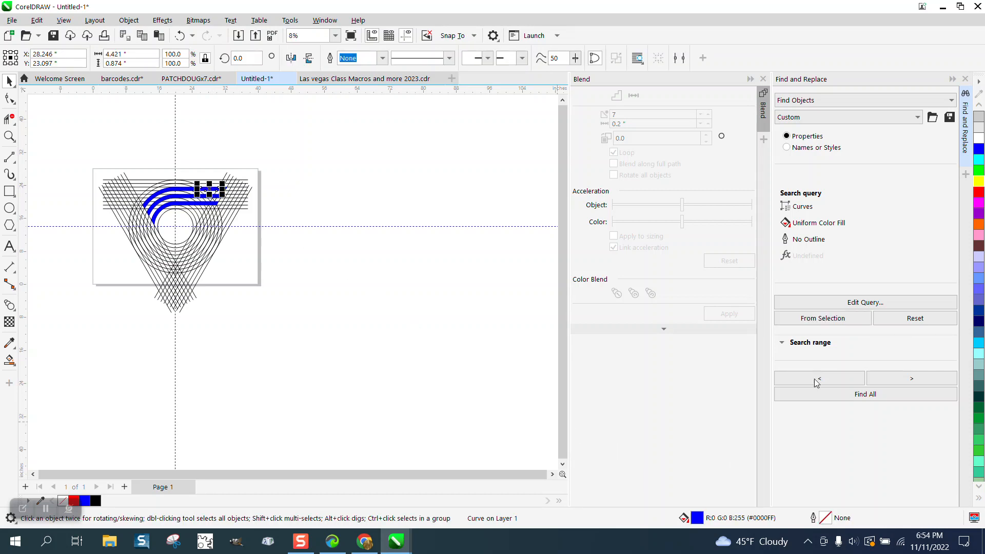
{"action": "left_click", "coordinate": [808, 345]}
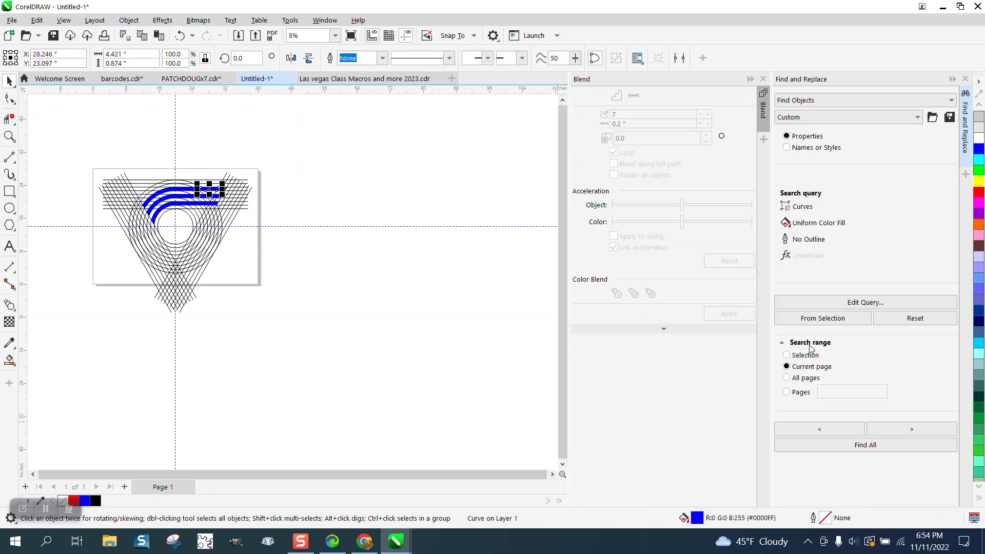
{"action": "left_click", "coordinate": [815, 319]}
{"action": "left_click", "coordinate": [801, 446]}
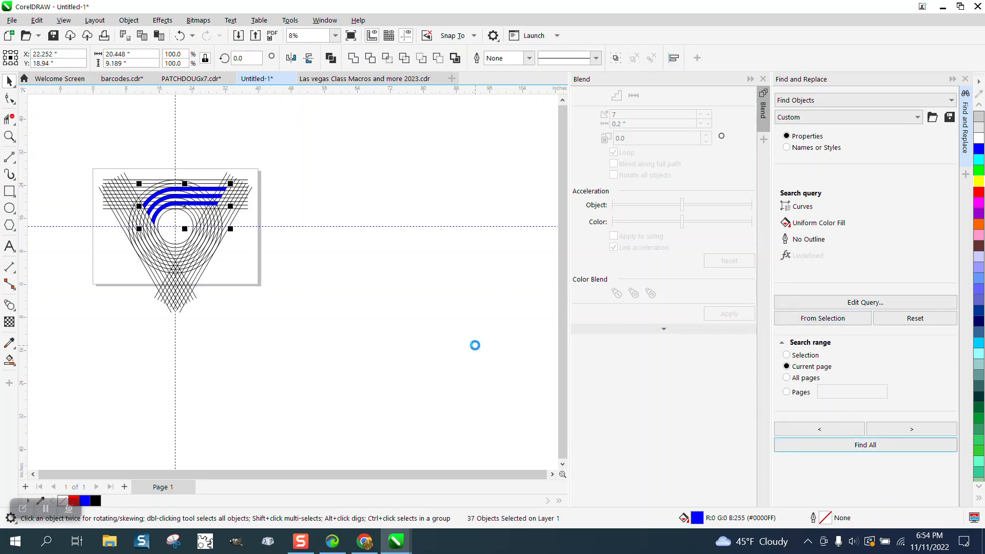
{"action": "key", "text": "ctrl+g"}
{"action": "left_click", "coordinate": [405, 193]}
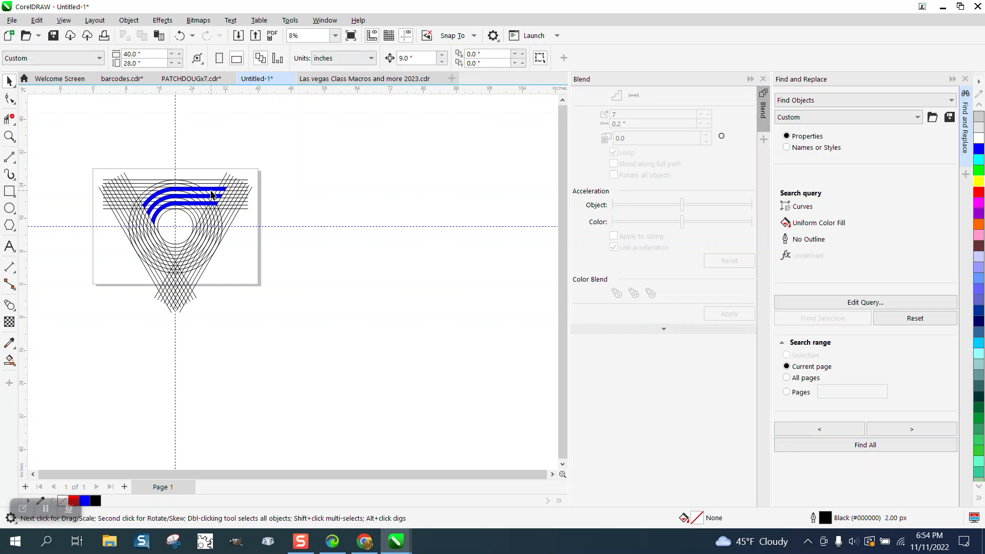
Nudge the blue stripe group 36 inches to the right, clear of the construction lines
{"action": "left_click", "coordinate": [211, 190]}
{"action": "key", "text": "Right"}
{"action": "key", "text": "Right"}
{"action": "key", "text": "Right"}
{"action": "key", "text": "Right"}
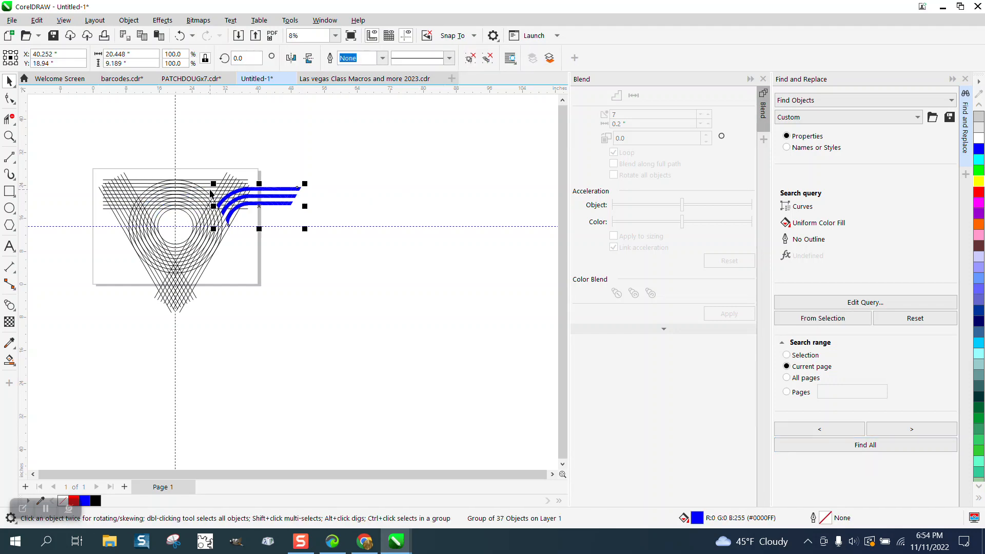
Select all the construction circles and line groups and nudge them 72 inches to the right, off the page
{"action": "left_click_drag", "start_coordinate": [82, 154], "coordinate": [224, 293]}
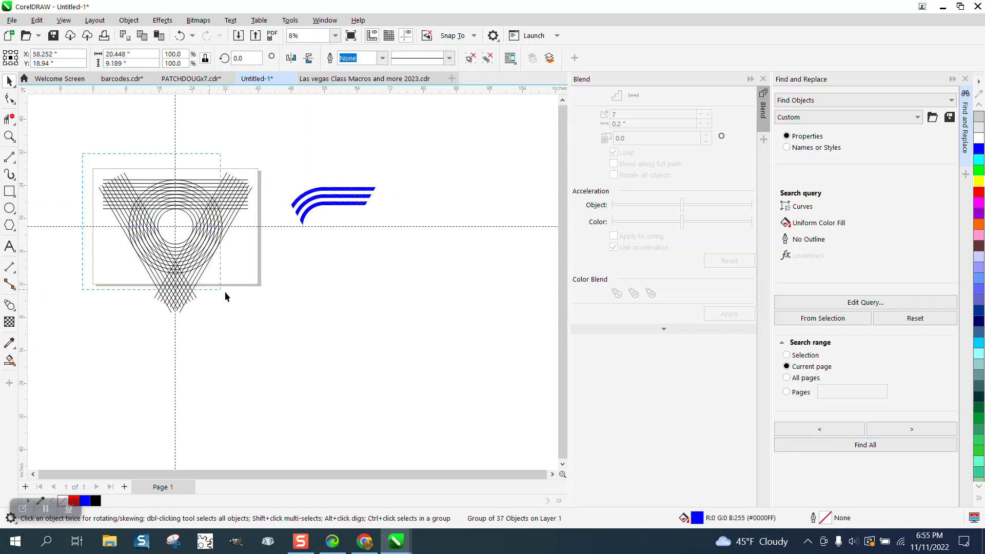
{"action": "left_click_drag", "start_coordinate": [268, 327], "coordinate": [272, 332]}
{"action": "key", "text": "Right"}
{"action": "key", "text": "Right"}
{"action": "key", "text": "Right"}
{"action": "key", "text": "Right"}
{"action": "key", "text": "Right"}
{"action": "key", "text": "Right"}
{"action": "key", "text": "Right"}
{"action": "key", "text": "Right"}
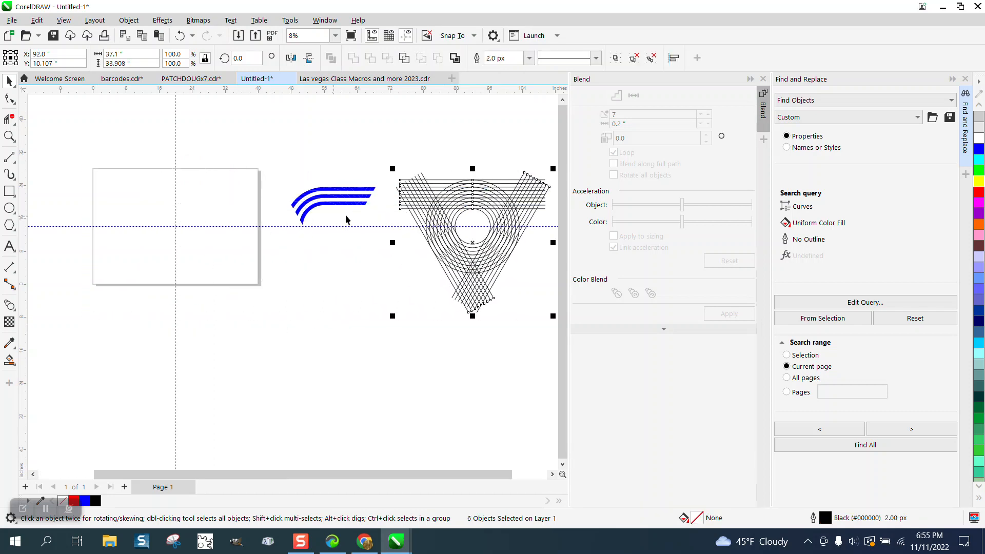
Nudge the blue stripe group 36 inches left, back to its original position on the page
{"action": "left_click_drag", "start_coordinate": [382, 170], "coordinate": [276, 259]}
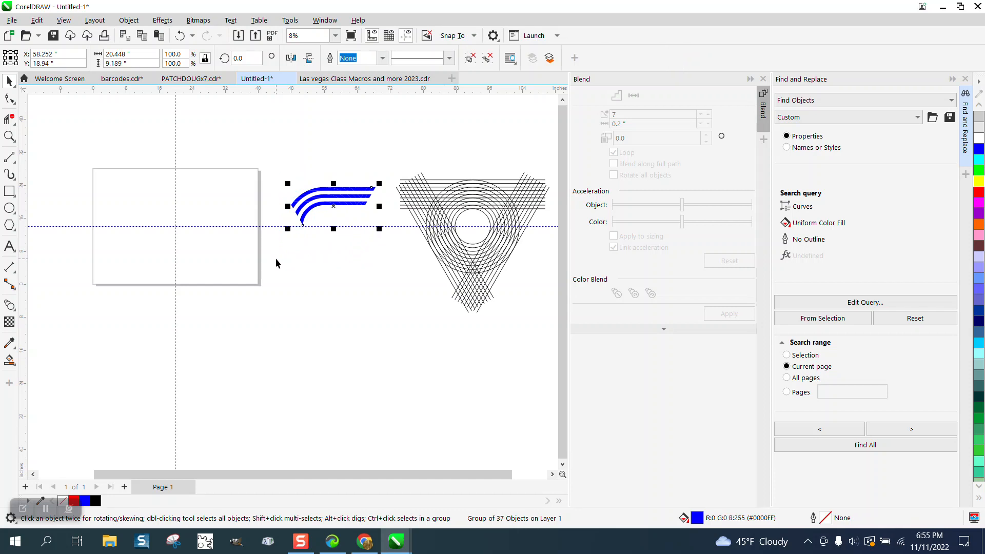
{"action": "key", "text": "Left"}
{"action": "key", "text": "Left"}
{"action": "key", "text": "Left"}
{"action": "key", "text": "Left"}
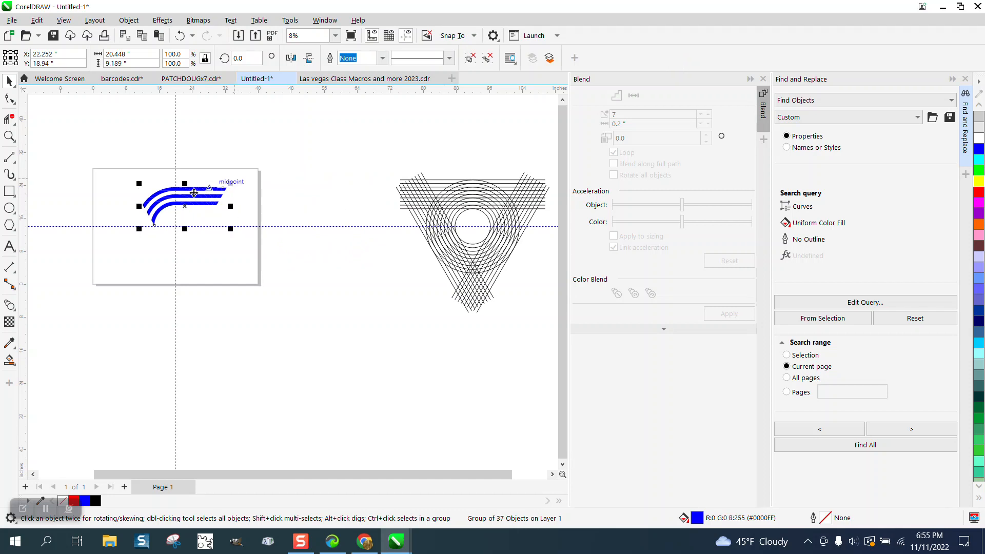
{"action": "left_click", "coordinate": [10, 136]}
{"action": "left_click_drag", "start_coordinate": [106, 168], "coordinate": [438, 331]}
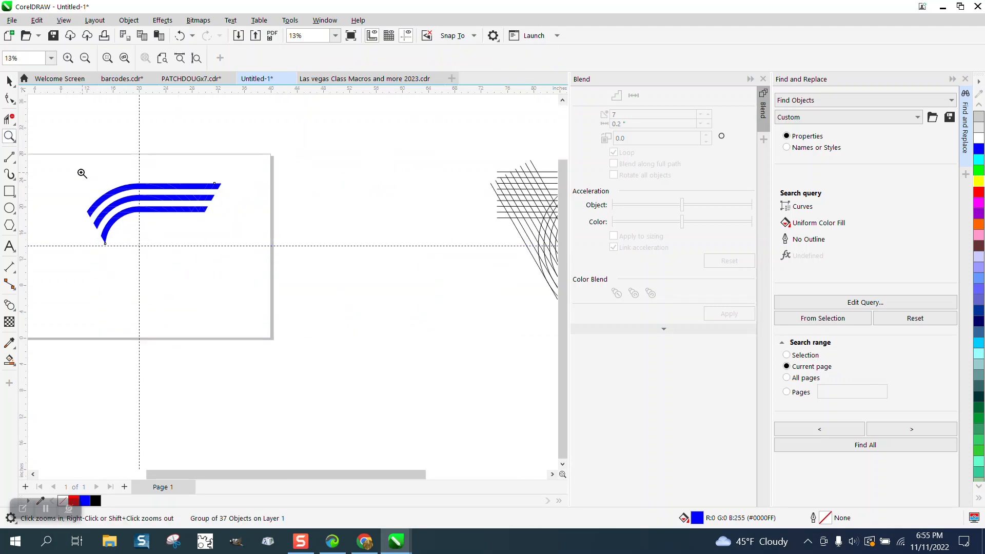
Apply a linear fountain fill across the blue stripe group, running from its lower-left curved ends past its upper-right ends
{"action": "left_click", "coordinate": [10, 80]}
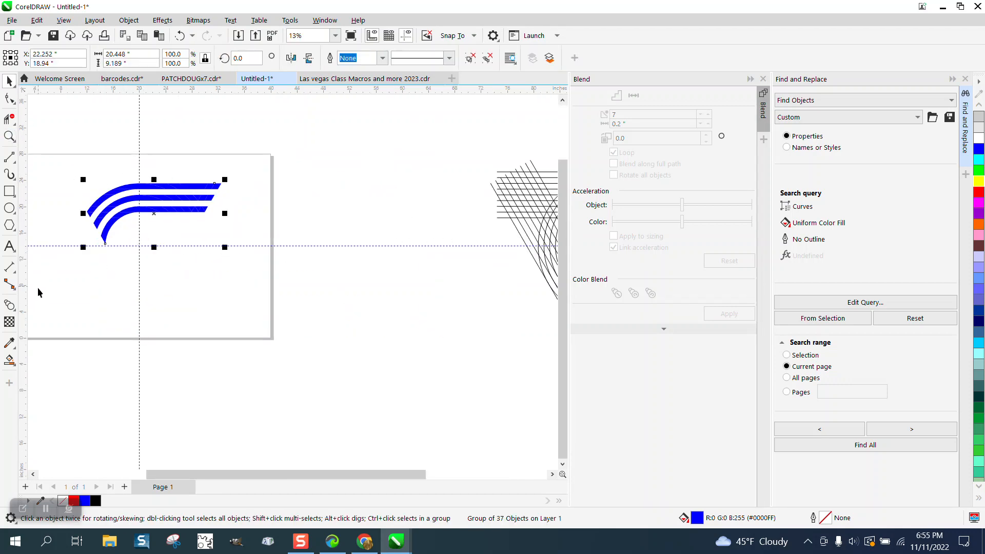
{"action": "left_click", "coordinate": [15, 368]}
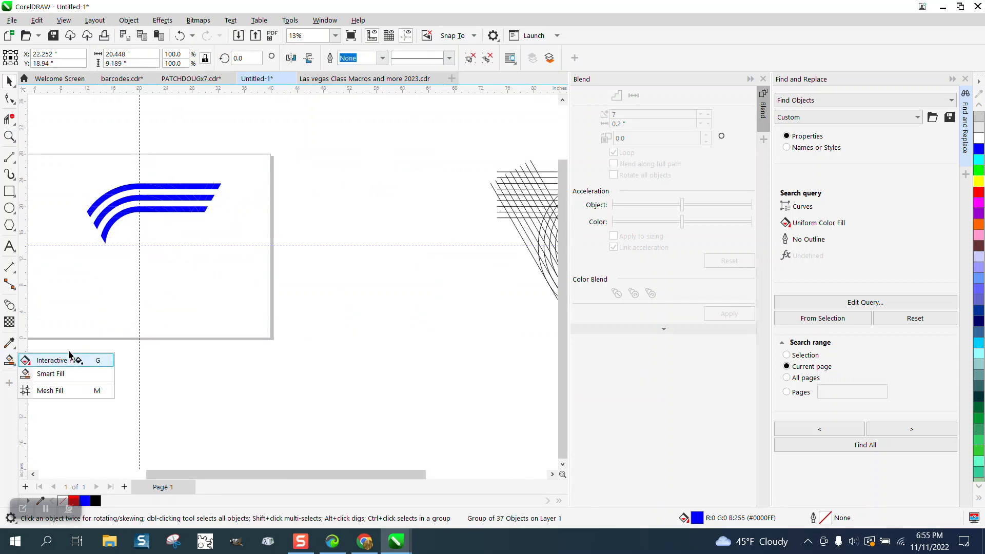
{"action": "left_click", "coordinate": [72, 355]}
{"action": "left_click_drag", "start_coordinate": [98, 227], "coordinate": [253, 182]}
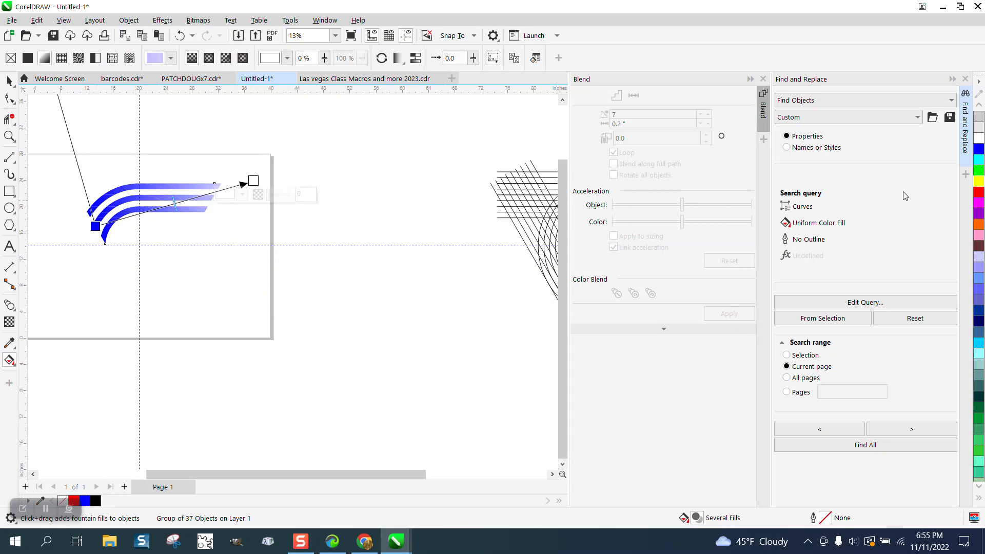
Colour the gradient's start dark grey and its end blue, and shift its midpoint toward the curved stripe ends
{"action": "left_click", "coordinate": [980, 105]}
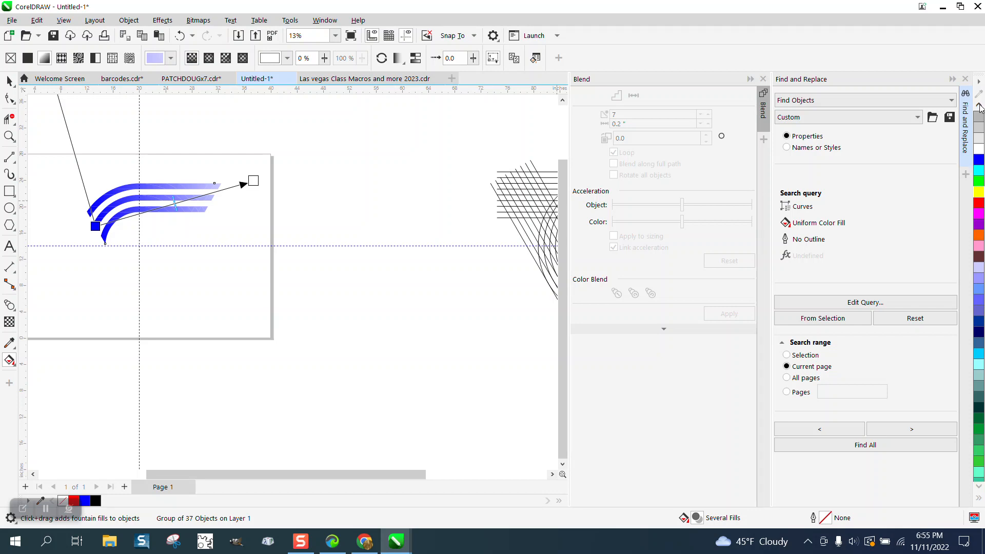
{"action": "left_click", "coordinate": [980, 105]}
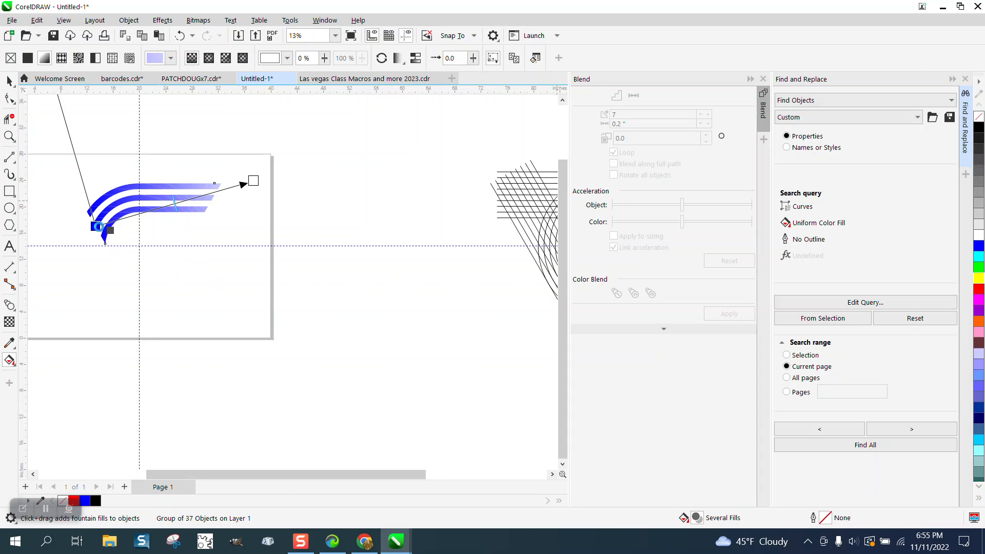
{"action": "left_click_drag", "start_coordinate": [979, 160], "coordinate": [97, 226]}
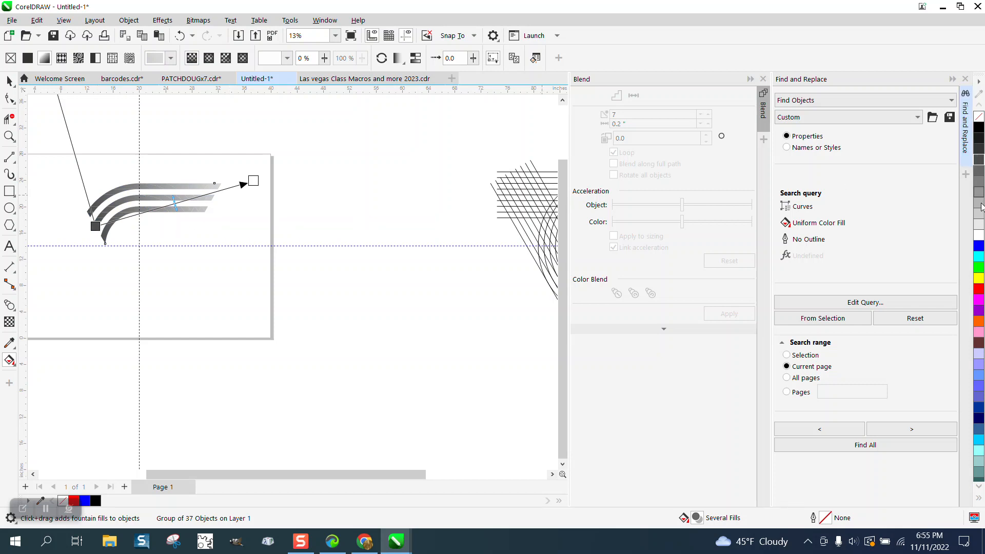
{"action": "left_click_drag", "start_coordinate": [980, 252], "coordinate": [253, 191]}
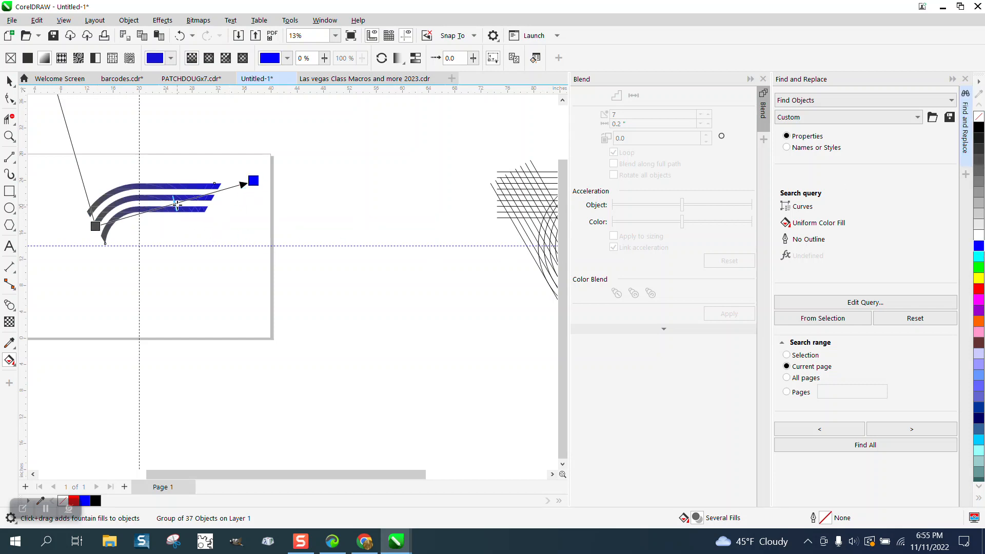
{"action": "left_click_drag", "start_coordinate": [176, 203], "coordinate": [106, 204]}
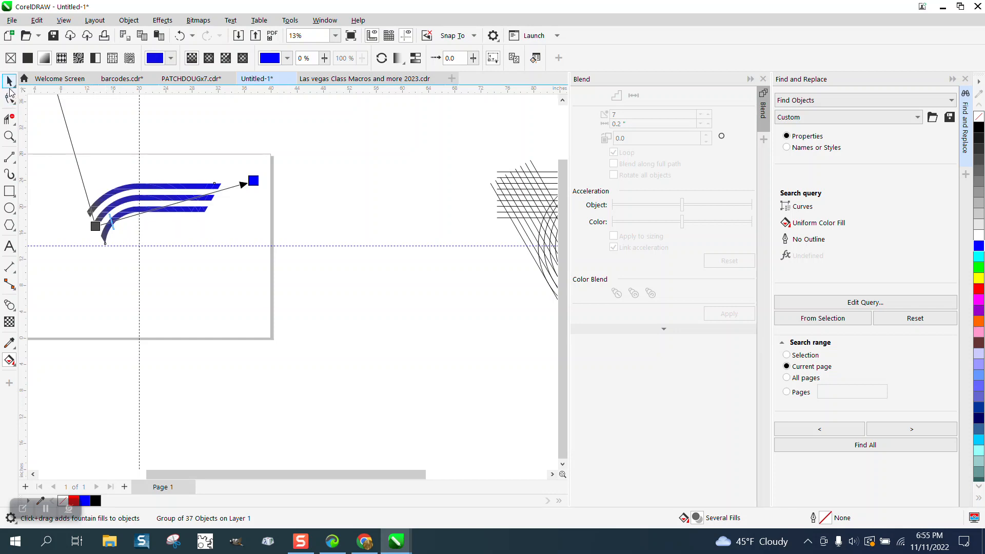
Examine the gradient-filled stripes up close, checking the seams between the individual pieces
{"action": "left_click", "coordinate": [10, 82]}
{"action": "left_click", "coordinate": [9, 135]}
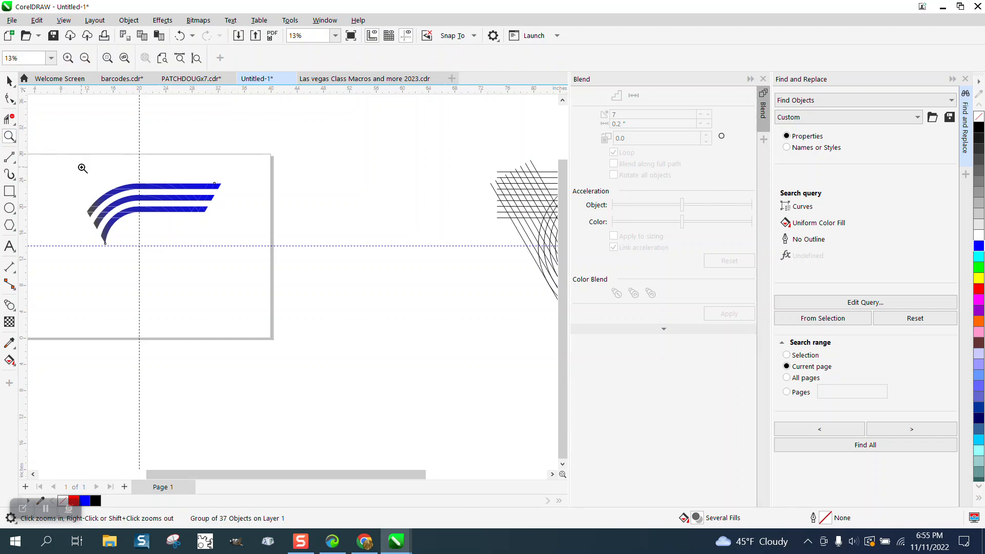
{"action": "left_click_drag", "start_coordinate": [81, 167], "coordinate": [277, 249]}
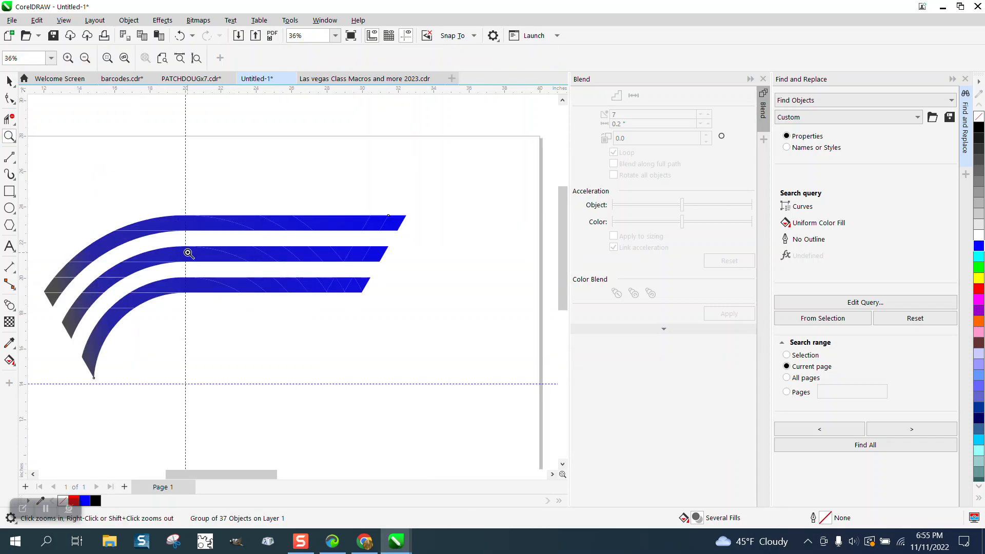
{"action": "right_click", "coordinate": [188, 253]}
{"action": "left_click_drag", "start_coordinate": [117, 221], "coordinate": [272, 312]}
{"action": "right_click", "coordinate": [246, 285]}
{"action": "right_click", "coordinate": [245, 242]}
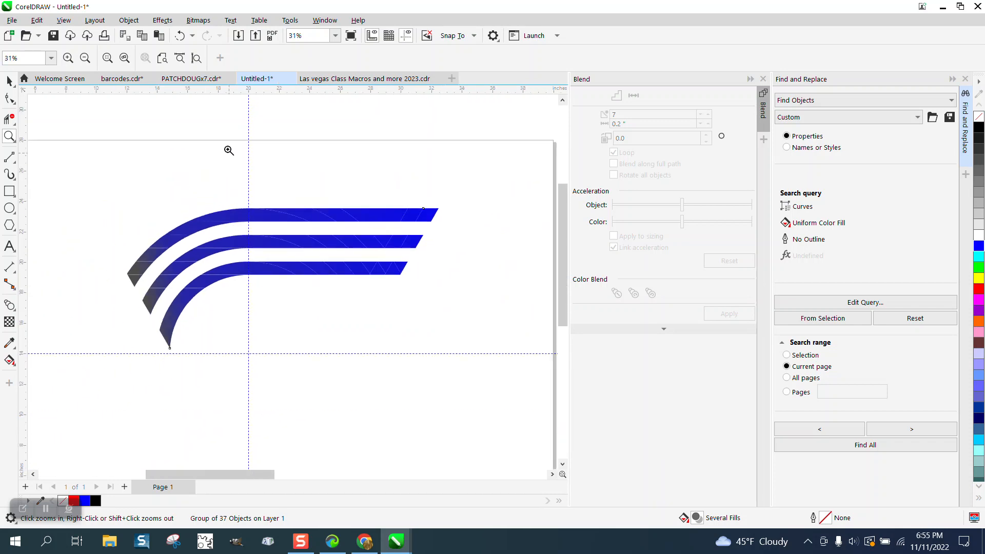
Undo the gradient colour changes and the fountain fill on the stripe group
{"action": "left_click", "coordinate": [180, 36]}
{"action": "left_click", "coordinate": [180, 37]}
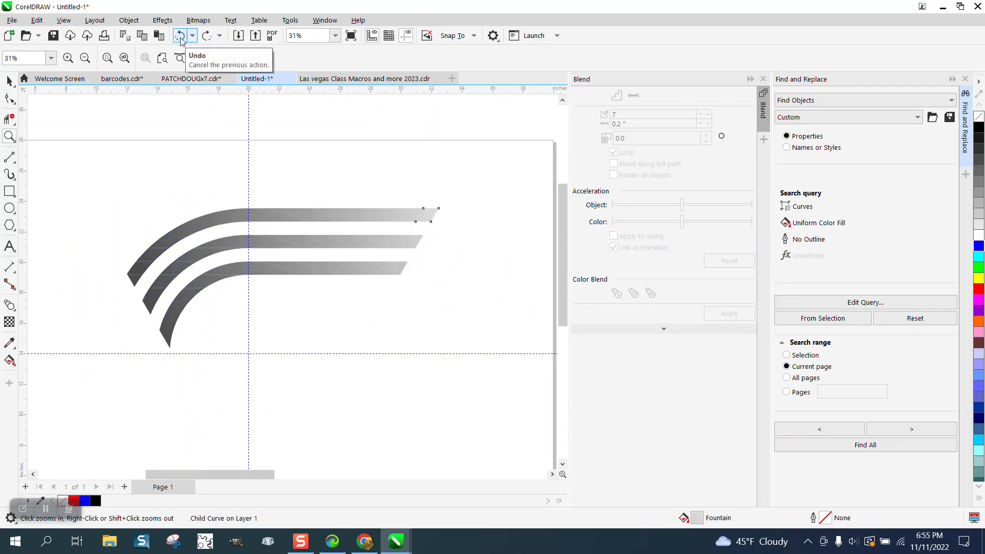
{"action": "left_click", "coordinate": [180, 37]}
{"action": "right_click", "coordinate": [315, 157]}
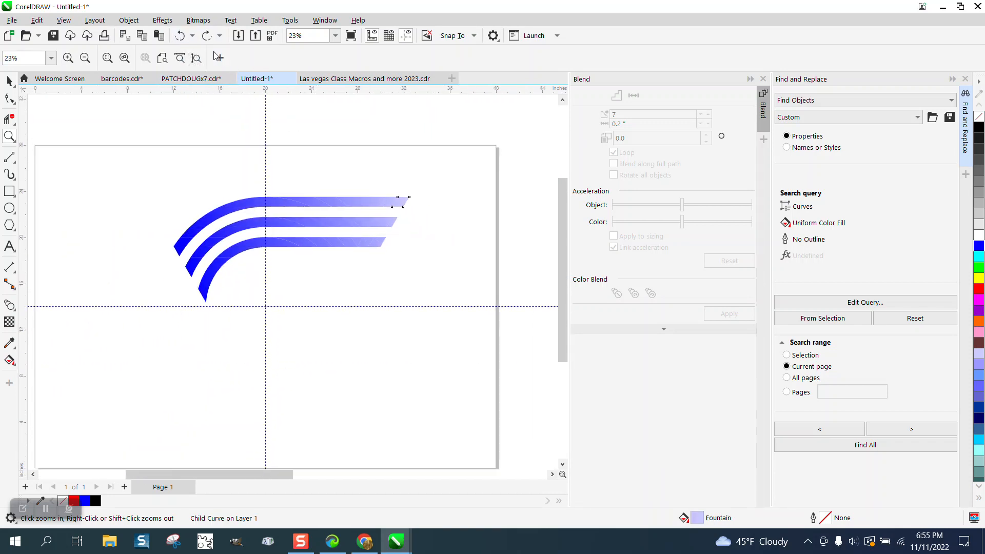
{"action": "left_click", "coordinate": [180, 37]}
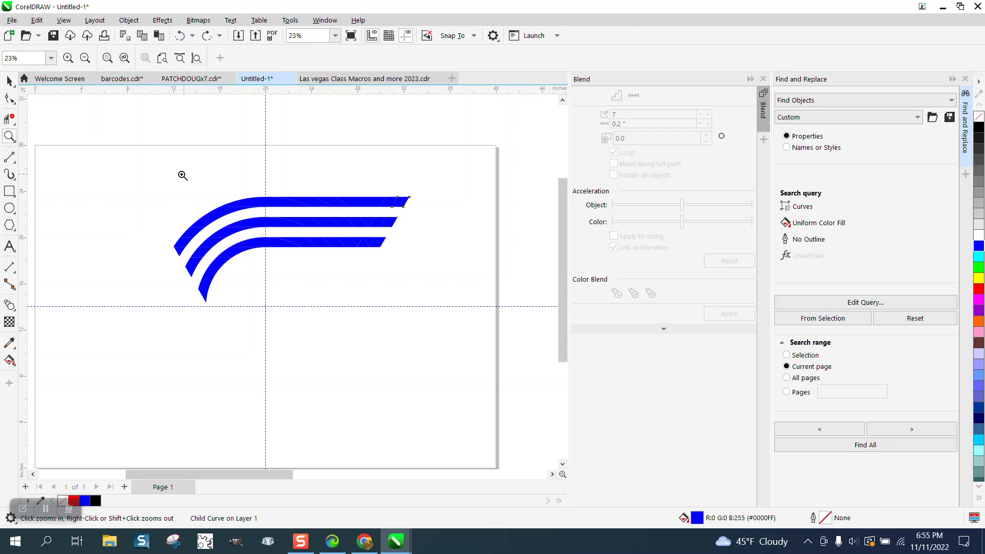
Remove the fill from the stripe group and give it a black outline
{"action": "left_click", "coordinate": [9, 80]}
{"action": "left_click_drag", "start_coordinate": [149, 162], "coordinate": [473, 329]}
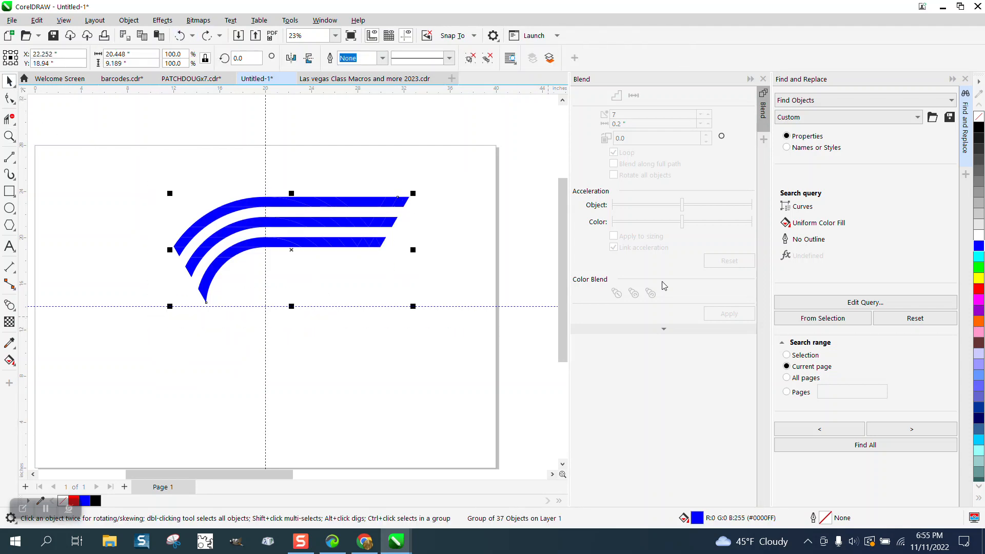
{"action": "left_click", "coordinate": [978, 118]}
{"action": "right_click", "coordinate": [979, 127]}
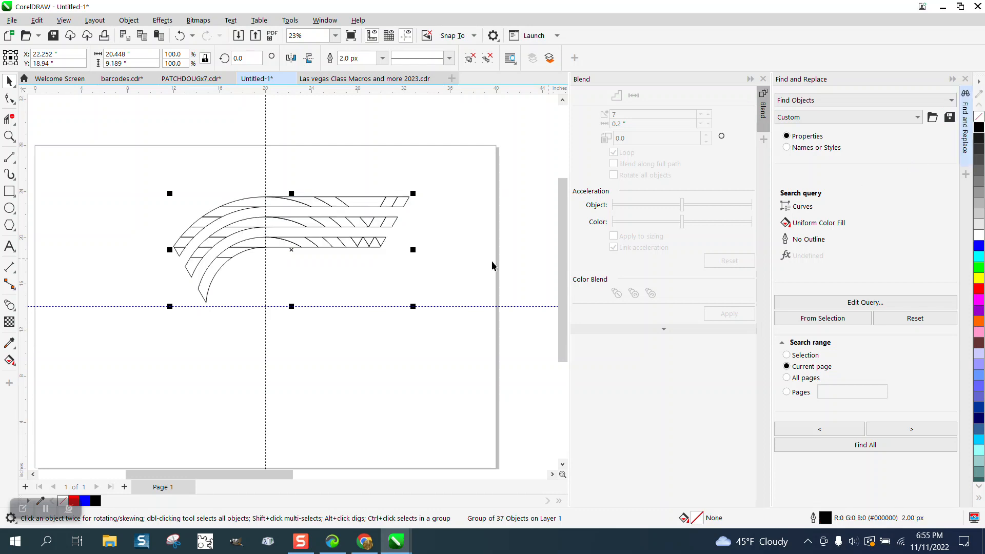
Ungroup the outlined stripe pieces and weld them together into clean stripe shapes
{"action": "left_click_drag", "start_coordinate": [143, 150], "coordinate": [200, 252]}
{"action": "left_click_drag", "start_coordinate": [469, 330], "coordinate": [471, 331]}
{"action": "left_click", "coordinate": [129, 20]}
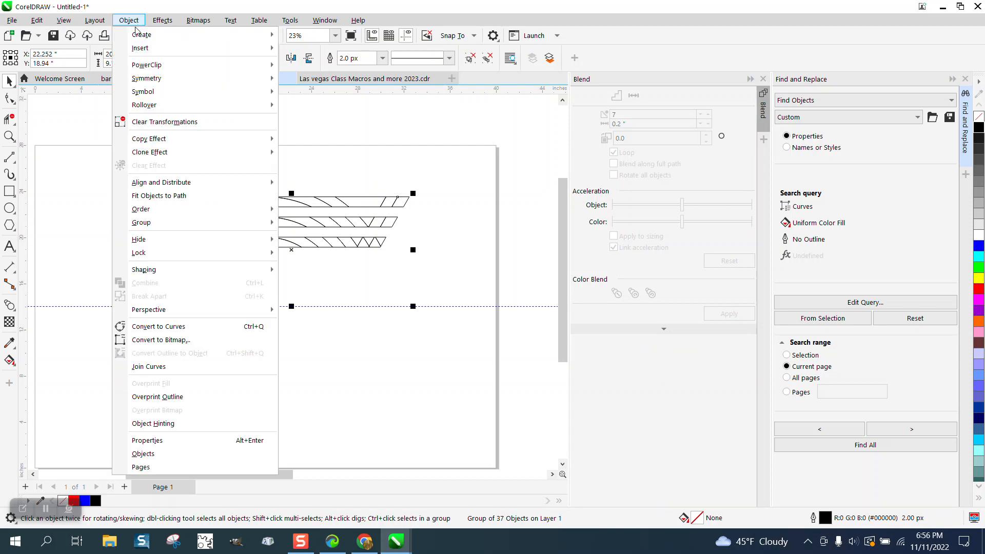
{"action": "mouse_move", "coordinate": [155, 225]}
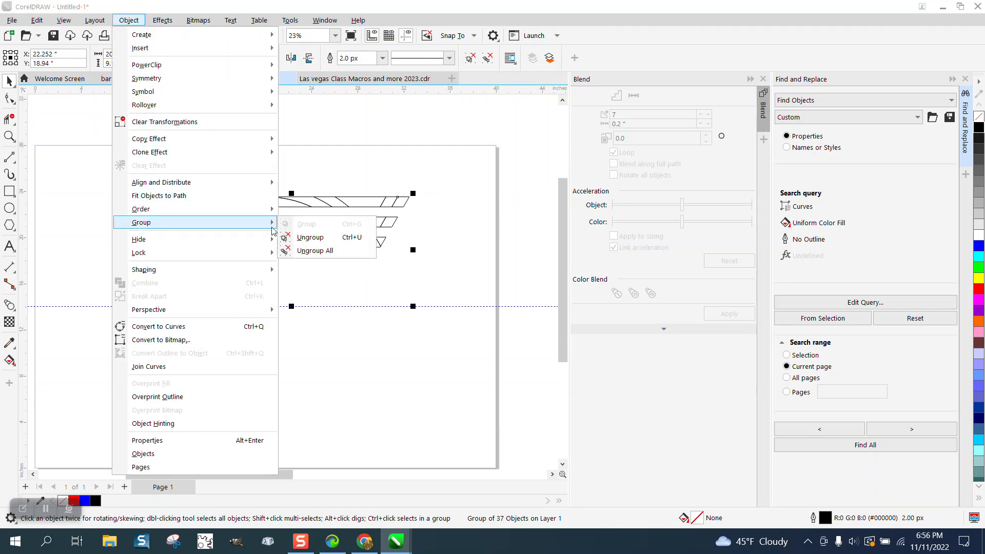
{"action": "left_click", "coordinate": [309, 237]}
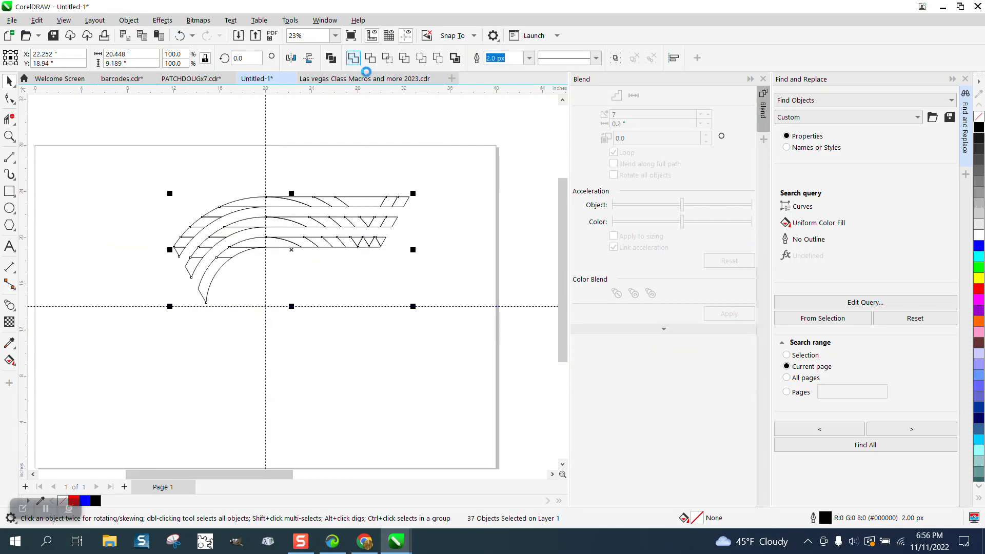
{"action": "left_click", "coordinate": [353, 57]}
{"action": "left_click", "coordinate": [444, 160]}
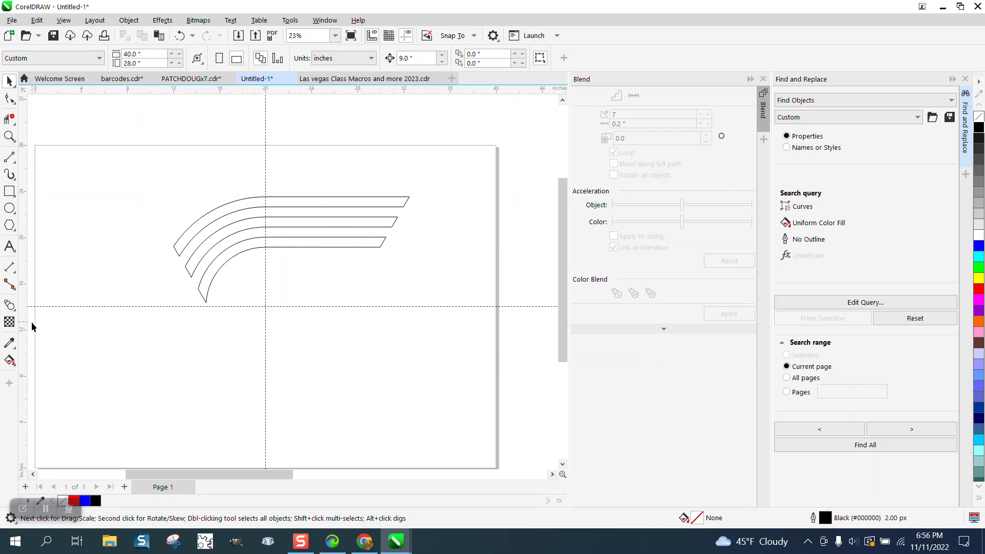
Smart Fill the three welded stripes with blue and no outline
{"action": "left_click", "coordinate": [9, 360]}
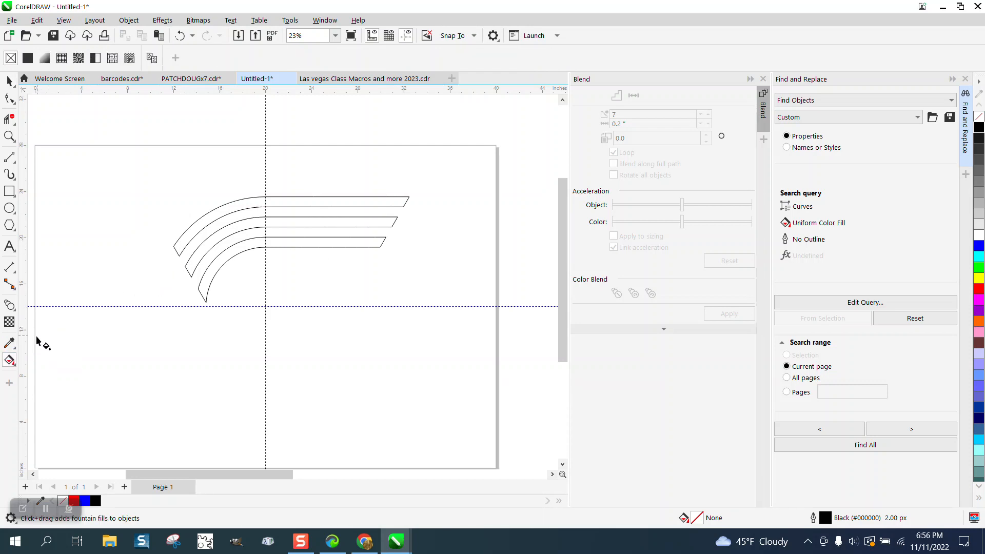
{"action": "left_click", "coordinate": [11, 361]}
{"action": "left_click", "coordinate": [32, 374]}
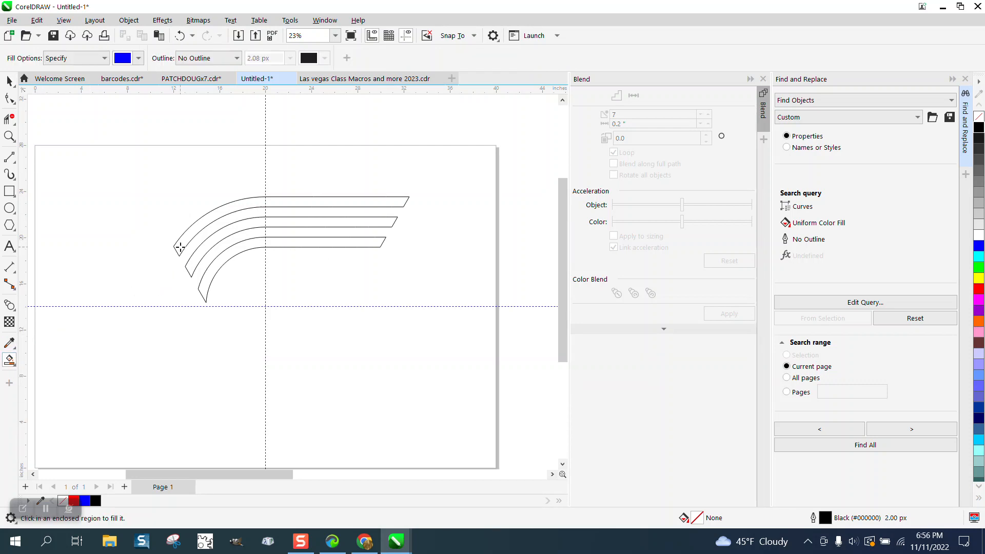
{"action": "left_click", "coordinate": [183, 243]}
{"action": "left_click", "coordinate": [196, 259]}
{"action": "left_click", "coordinate": [206, 280]}
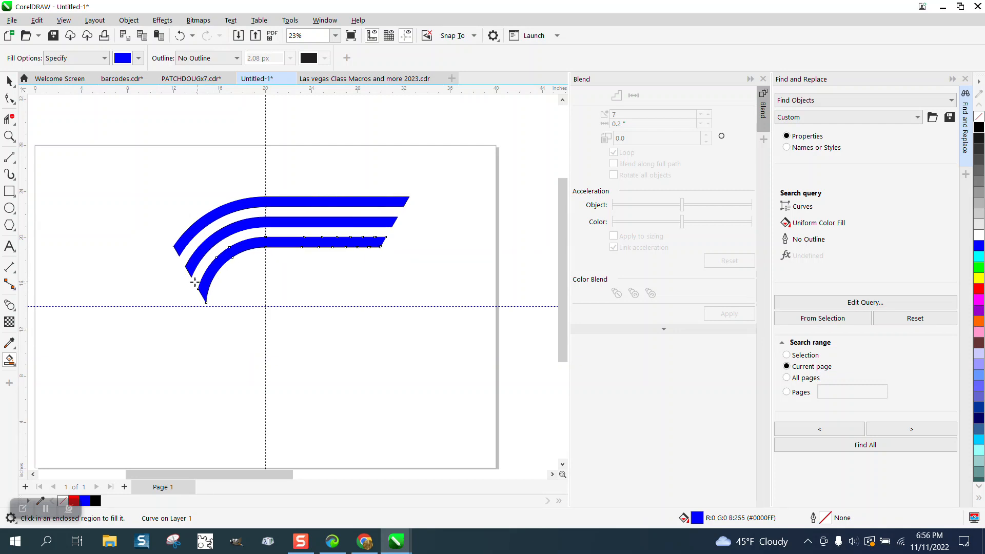
Select all the stripe objects and apply a linear fountain fill from their upper-right ends to beyond their lower-left curved ends
{"action": "left_click", "coordinate": [9, 81]}
{"action": "left_click_drag", "start_coordinate": [116, 129], "coordinate": [465, 332]}
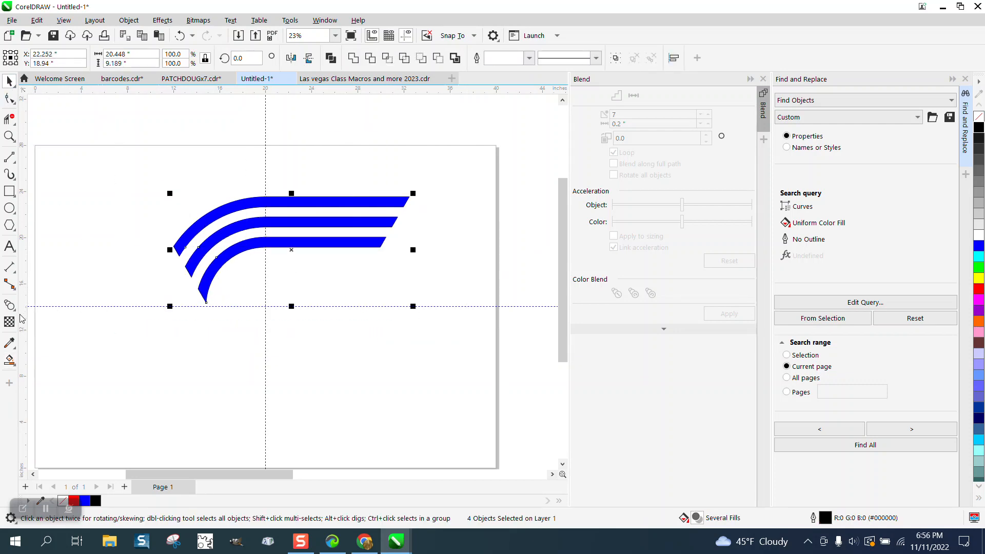
{"action": "left_click", "coordinate": [11, 362]}
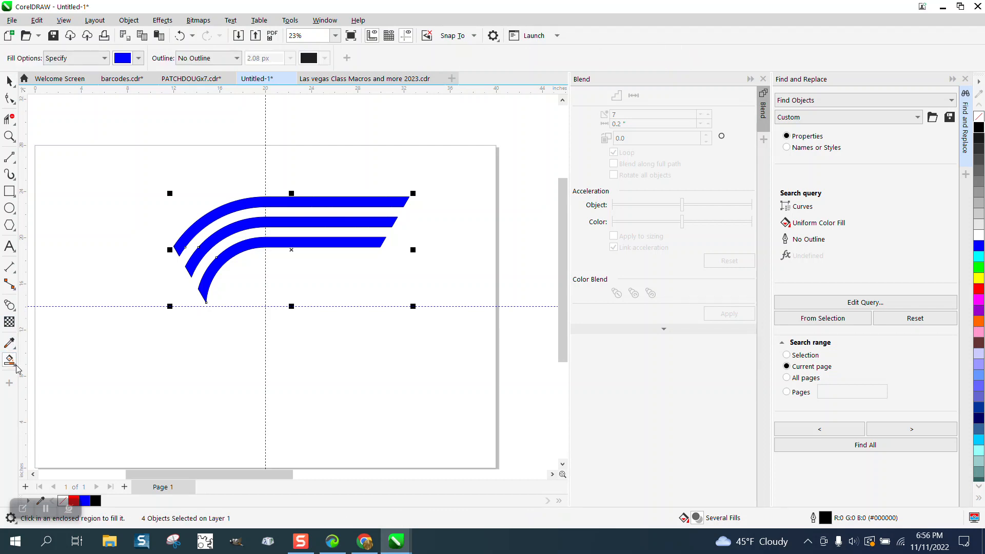
{"action": "left_click", "coordinate": [16, 367]}
{"action": "left_click", "coordinate": [46, 359]}
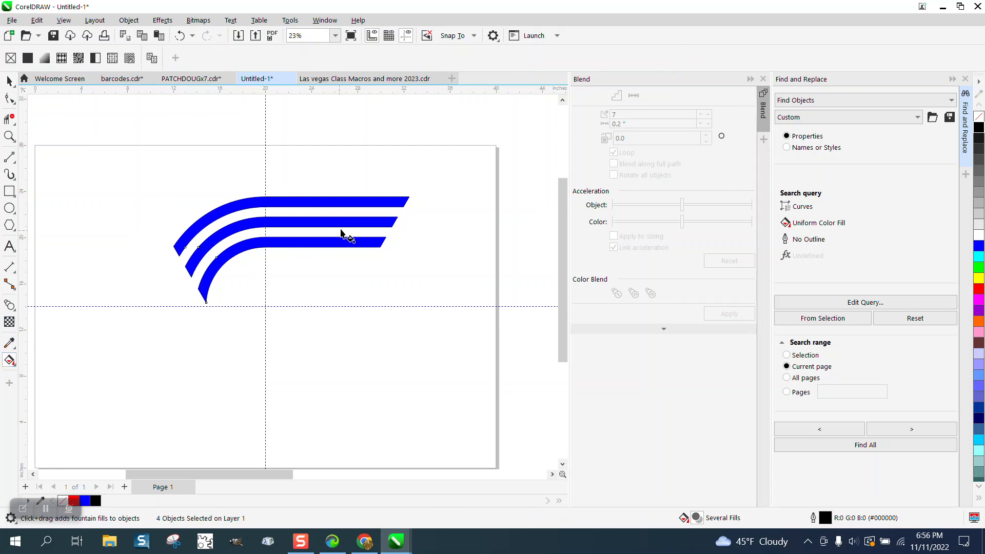
{"action": "left_click_drag", "start_coordinate": [401, 196], "coordinate": [148, 291]}
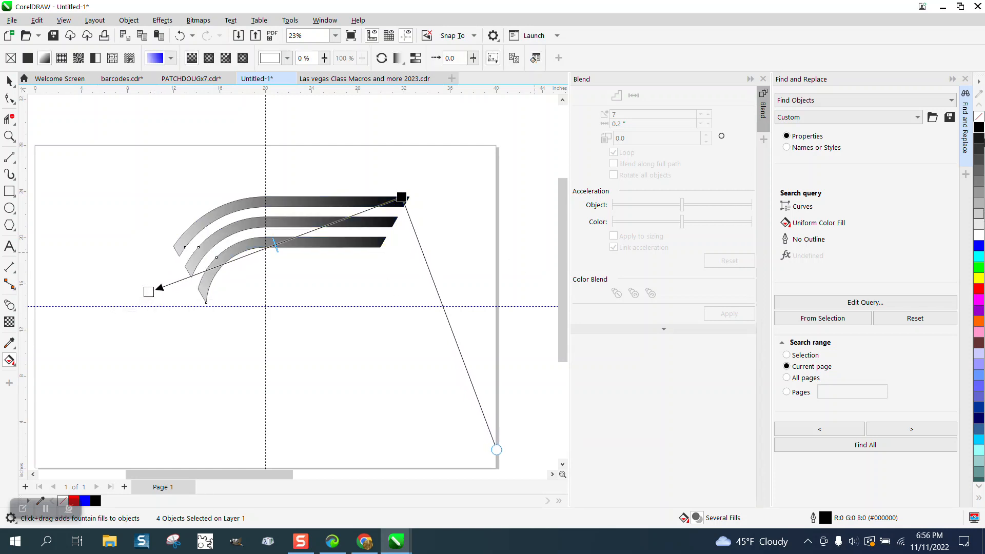
Set the gradient's lower-left end to dark grey and its upper-right start to blue, moving the midpoint toward the curved ends
{"action": "left_click_drag", "start_coordinate": [523, 257], "coordinate": [149, 292]}
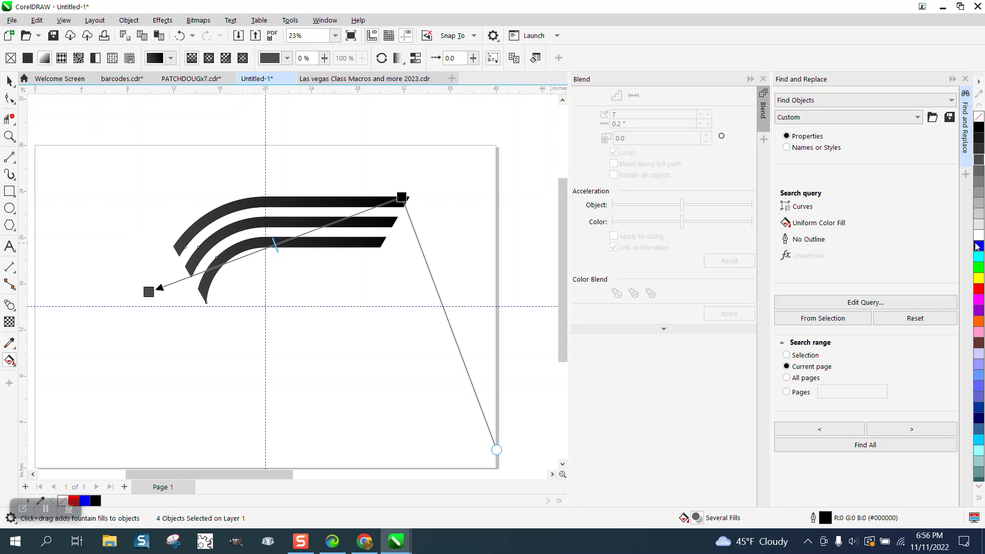
{"action": "left_click_drag", "start_coordinate": [812, 256], "coordinate": [403, 198]}
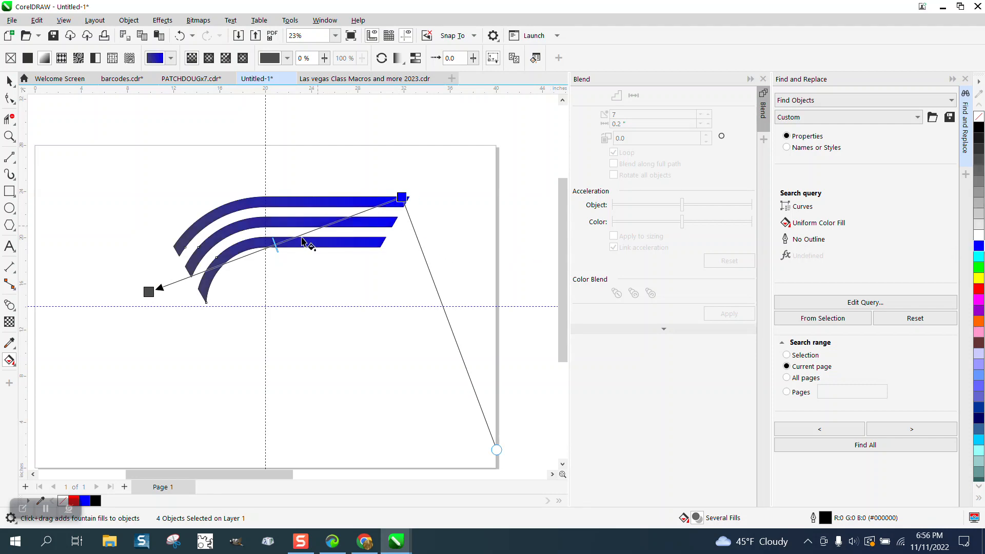
{"action": "left_click_drag", "start_coordinate": [259, 255], "coordinate": [191, 278]}
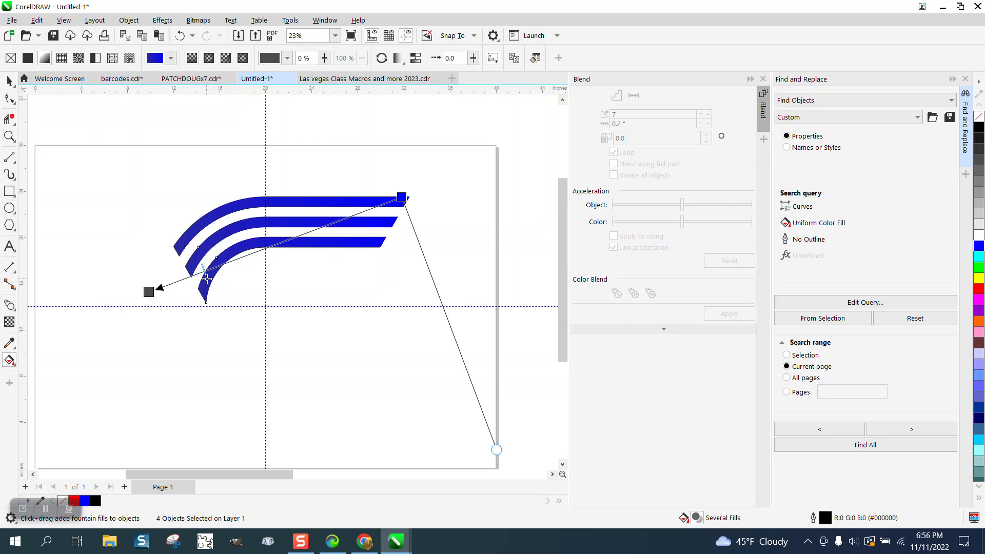
Select all the gradient-filled stripe objects and group them
{"action": "left_click", "coordinate": [9, 80]}
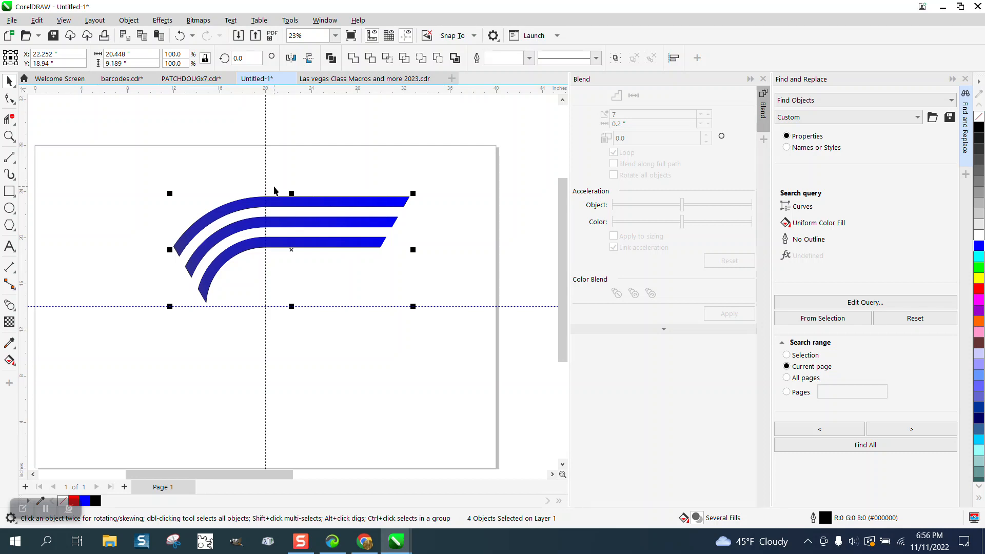
{"action": "left_click_drag", "start_coordinate": [132, 146], "coordinate": [474, 339]}
{"action": "key", "text": "ctrl+g"}
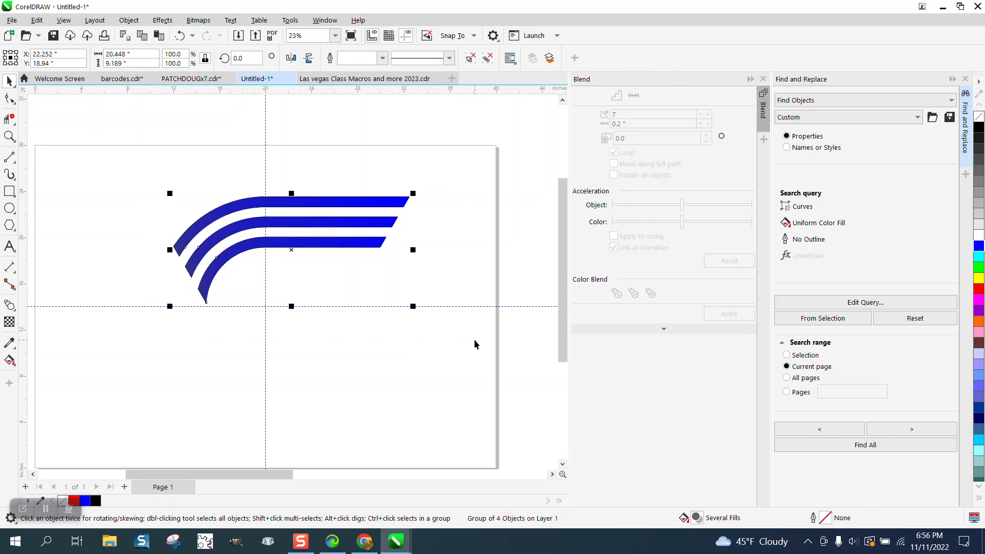
Move the stripe group's rotation centre to the intersection of the two guidelines
{"action": "left_click", "coordinate": [315, 245]}
{"action": "left_click_drag", "start_coordinate": [290, 249], "coordinate": [264, 302]}
{"action": "left_click", "coordinate": [286, 238]}
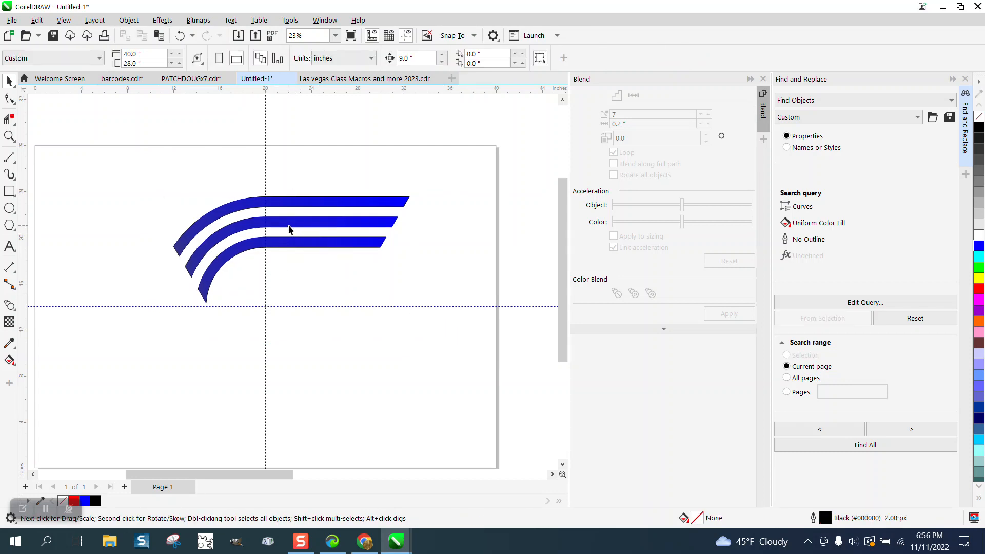
Create a copy of the stripe group rotated 120 degrees about the guideline intersection
{"action": "left_click", "coordinate": [290, 226]}
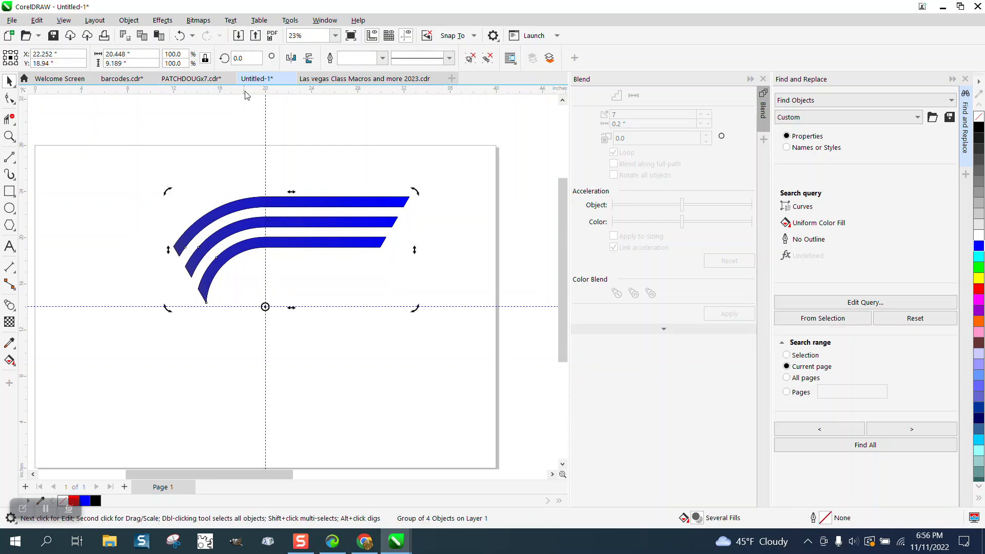
{"action": "type", "text": "120"}
{"action": "key", "text": "Return"}
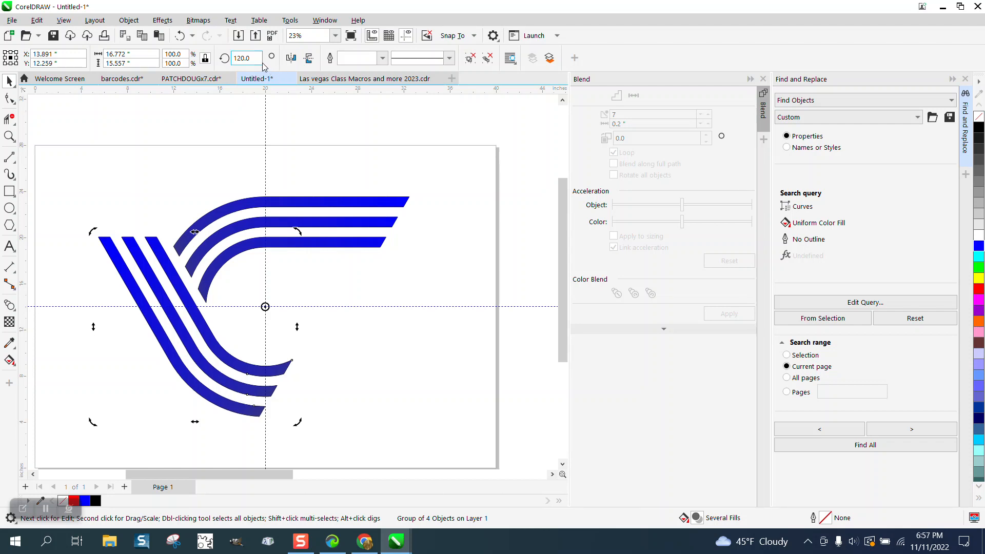
Create the third arm as a copy of the stripe group set to a 240-degree rotation about the guideline intersection
{"action": "left_click_drag", "start_coordinate": [257, 59], "coordinate": [197, 67]}
{"action": "type", "text": "240"}
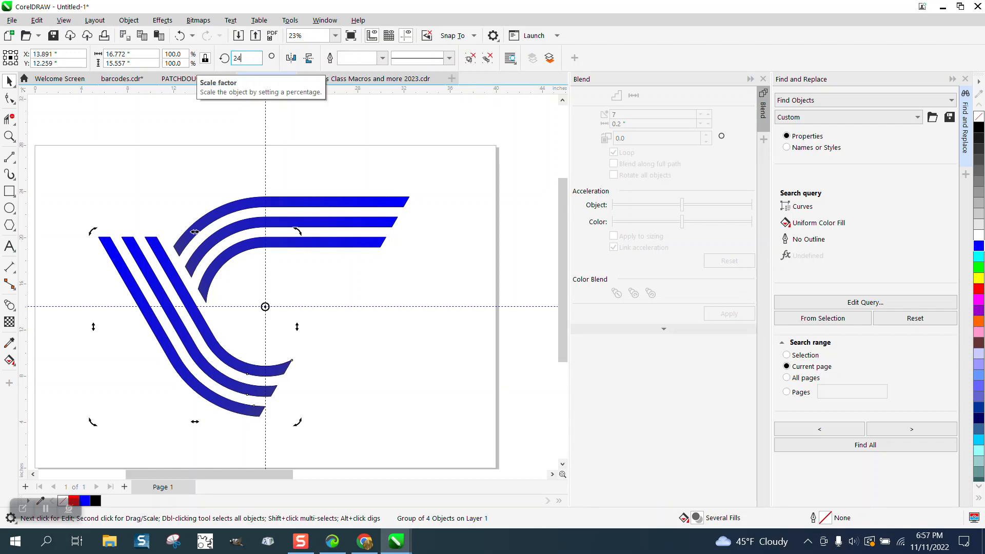
{"action": "key", "text": "Return"}
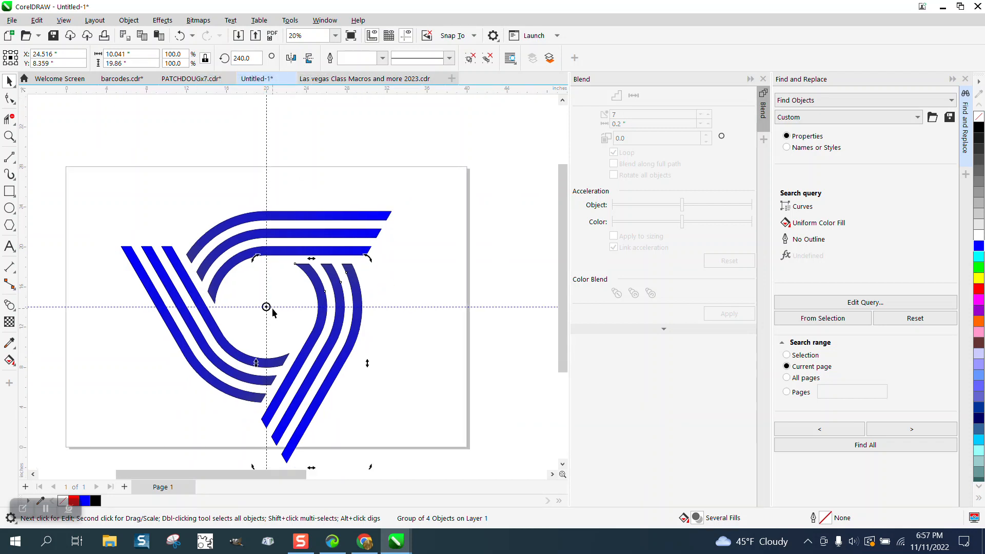
Examine the finished three-armed logo and compare it with the construction drawing of circles and lines beside the page
{"action": "scroll", "coordinate": [272, 308], "scroll_direction": "down", "scroll_amount": 2}
{"action": "scroll", "coordinate": [299, 301], "scroll_direction": "down", "scroll_amount": 3}
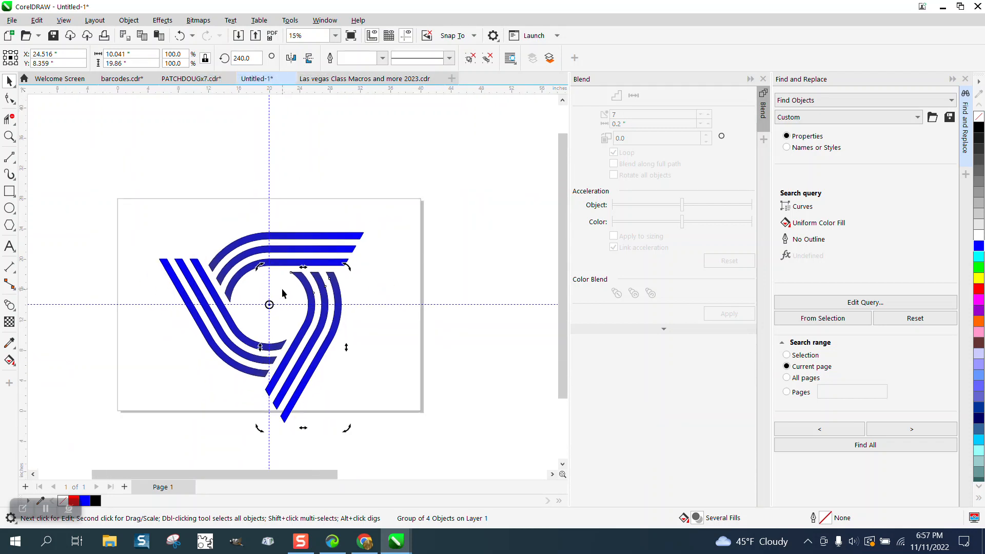
{"action": "scroll", "coordinate": [271, 185], "scroll_direction": "down", "scroll_amount": 1}
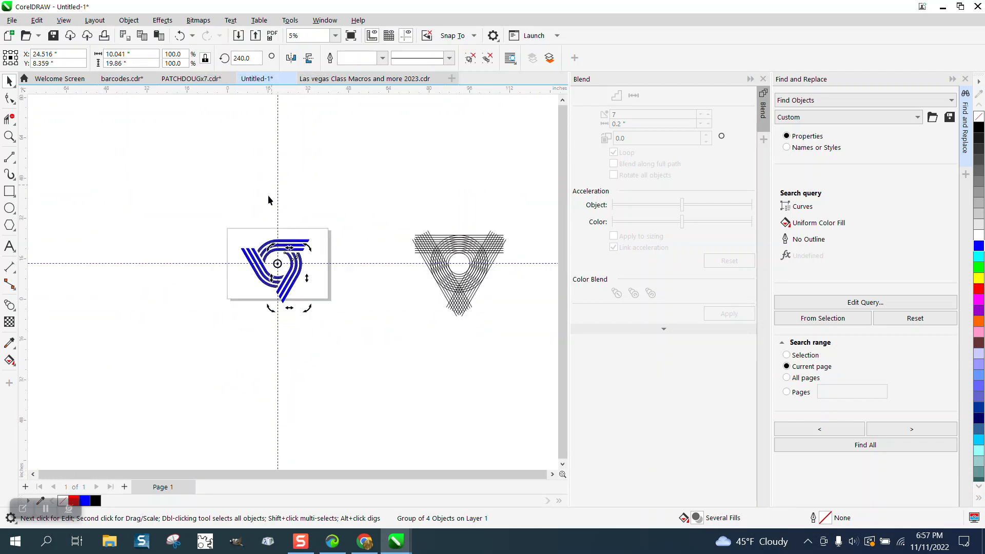
{"action": "left_click", "coordinate": [10, 136]}
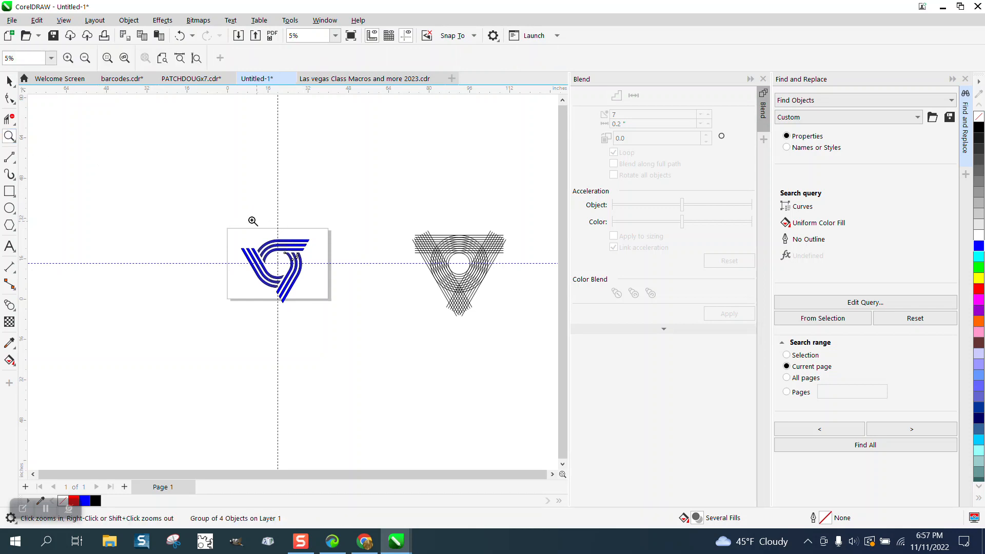
{"action": "left_click_drag", "start_coordinate": [251, 220], "coordinate": [359, 314]}
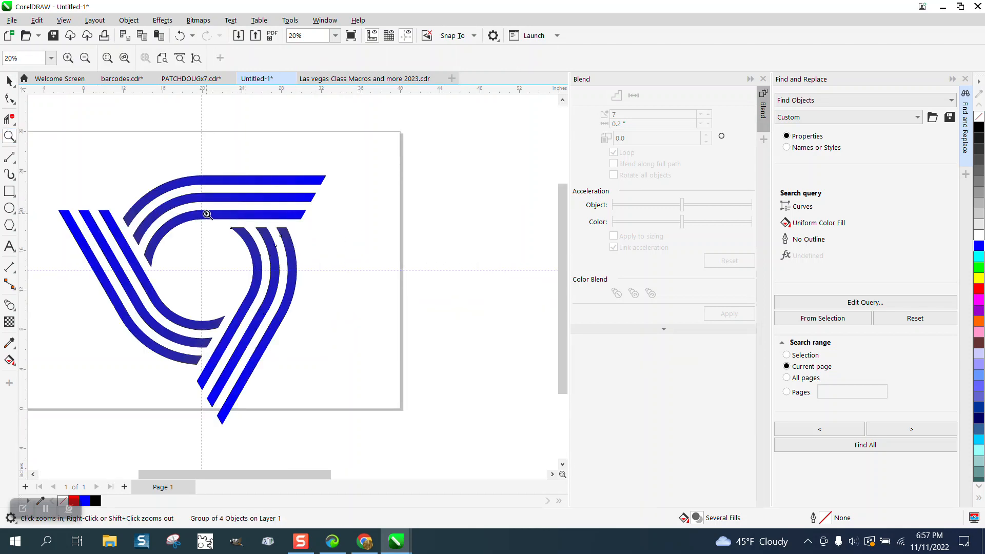
{"action": "scroll", "coordinate": [235, 213], "scroll_direction": "down", "scroll_amount": 2}
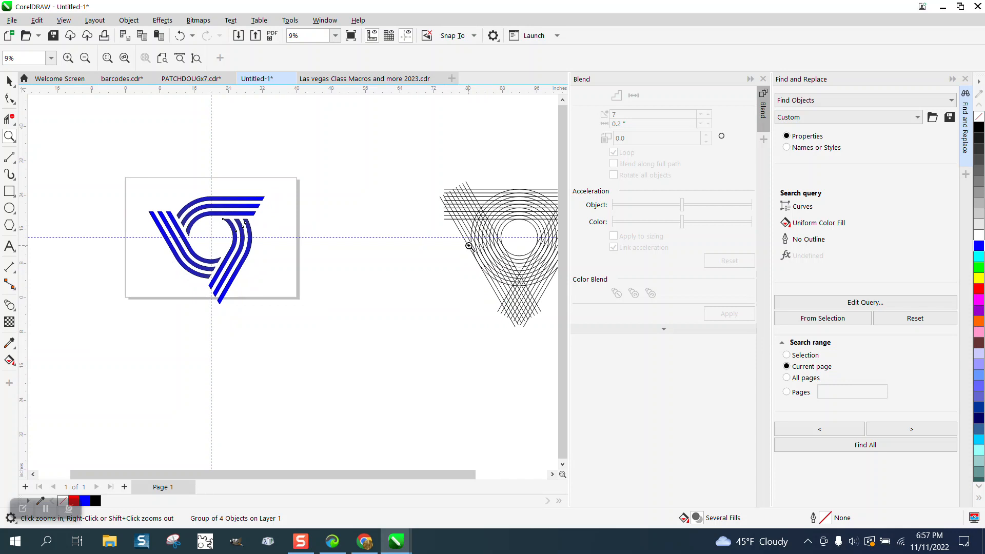
{"action": "scroll", "coordinate": [469, 245], "scroll_direction": "down", "scroll_amount": 1}
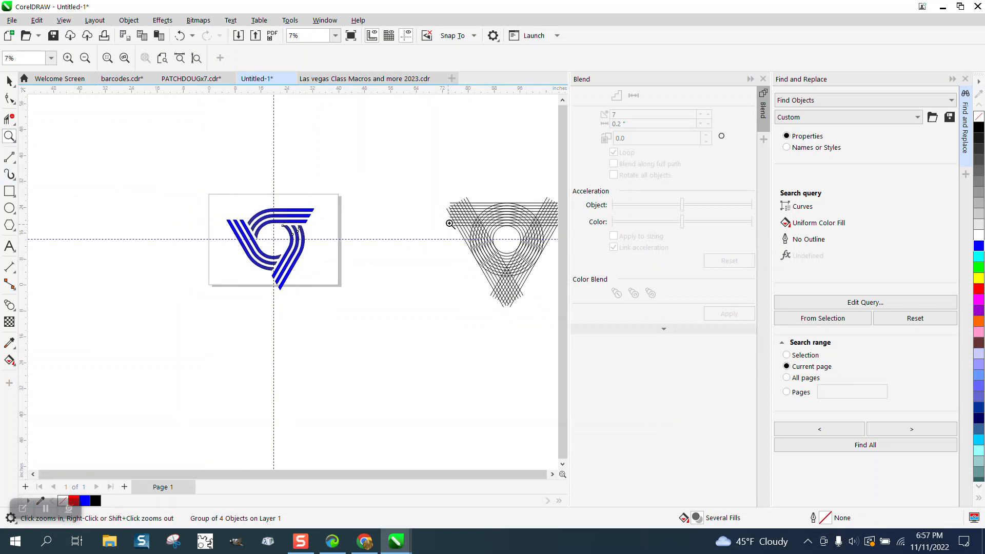
{"action": "left_click_drag", "start_coordinate": [465, 207], "coordinate": [559, 295]}
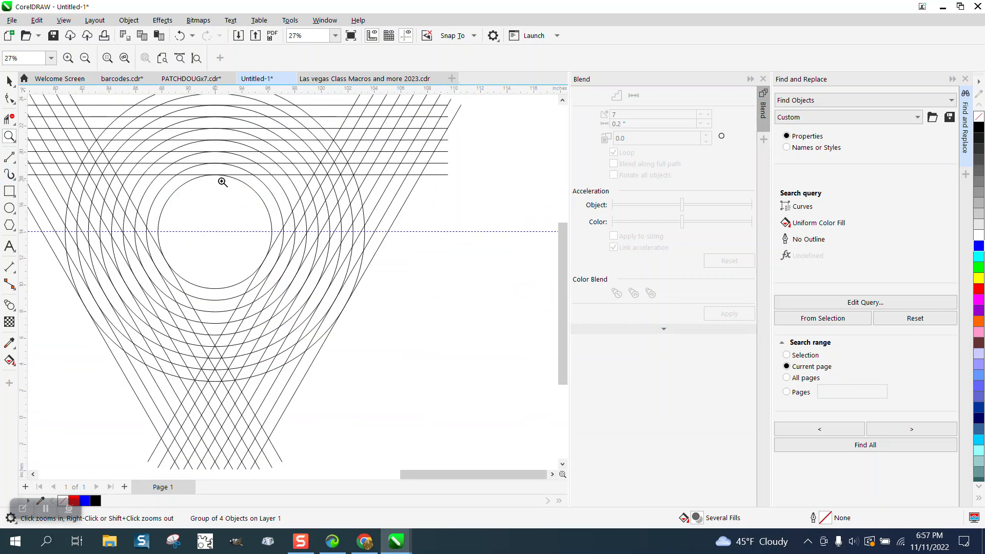
{"action": "left_click", "coordinate": [10, 81]}
{"action": "scroll", "coordinate": [345, 238], "scroll_direction": "down", "scroll_amount": 4}
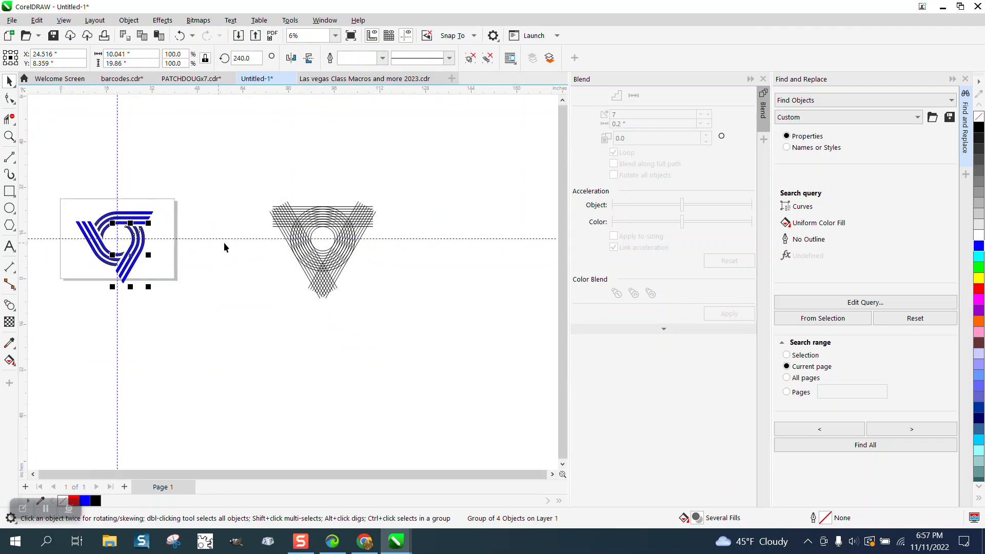
{"action": "left_click", "coordinate": [10, 137]}
{"action": "left_click_drag", "start_coordinate": [52, 185], "coordinate": [203, 279]}
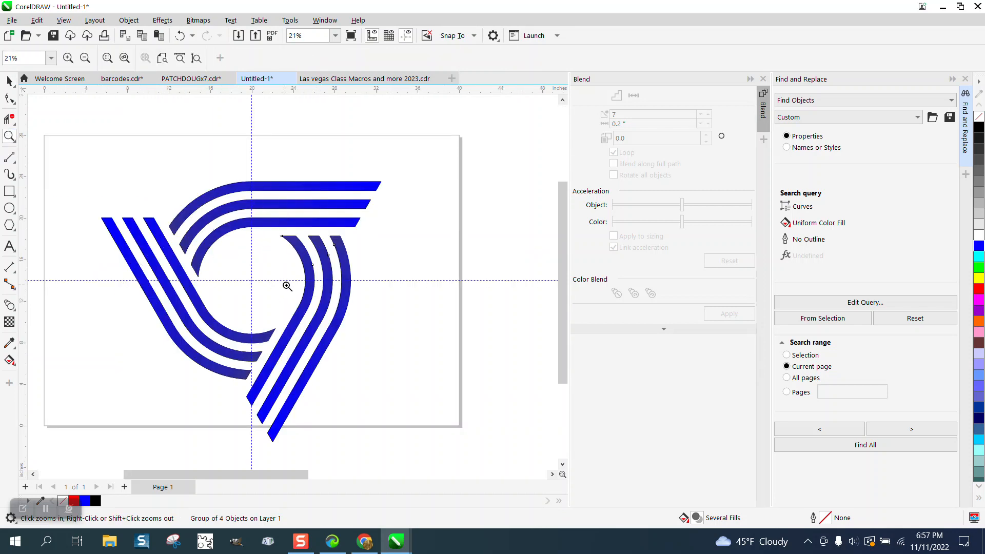
{"action": "scroll", "coordinate": [286, 291], "scroll_direction": "down", "scroll_amount": 2}
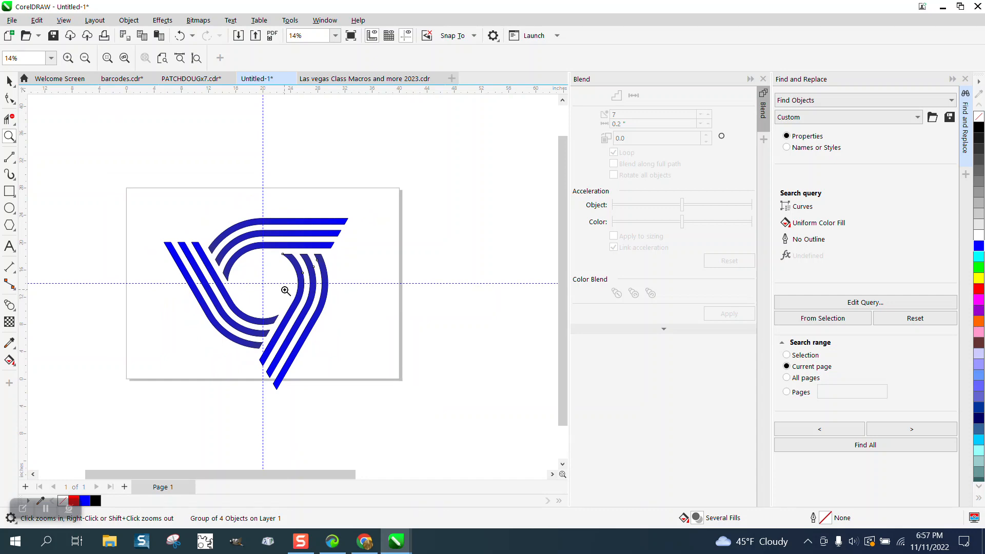